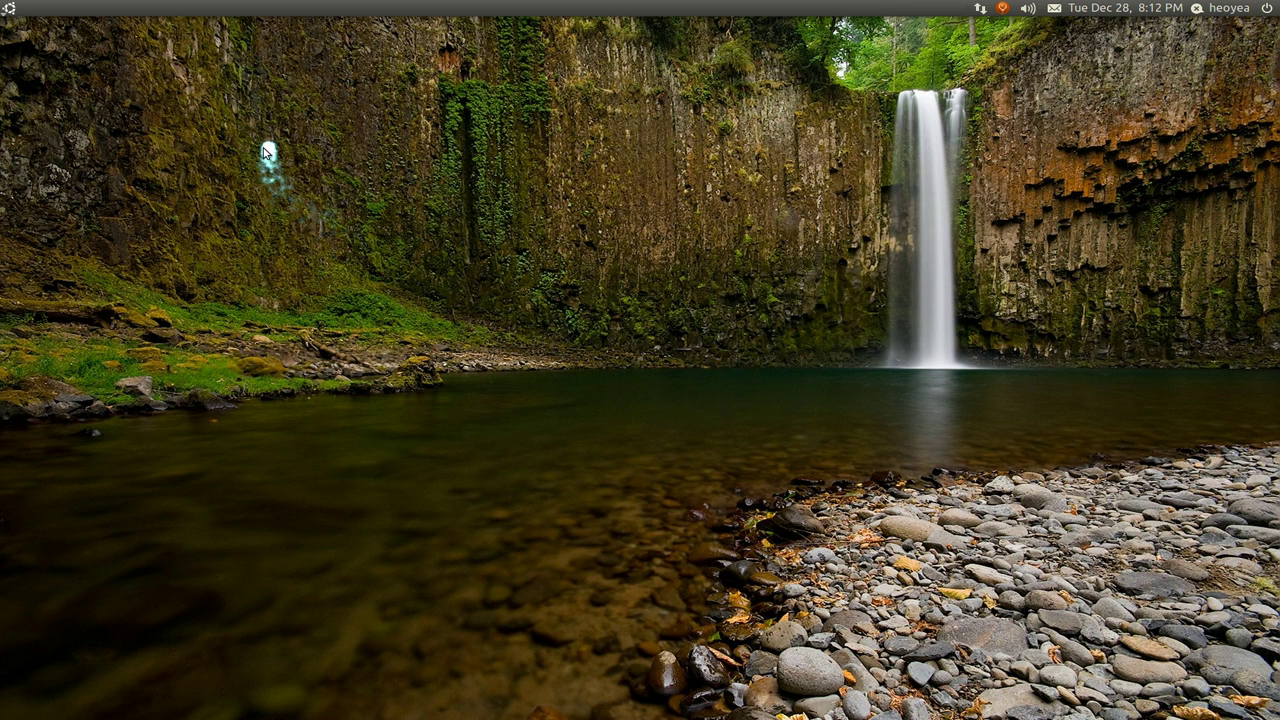
Draw selection boxes across the empty desktop to check the current selection colour.
{"action": "left_click_drag", "start_coordinate": [262, 148], "coordinate": [884, 570]}
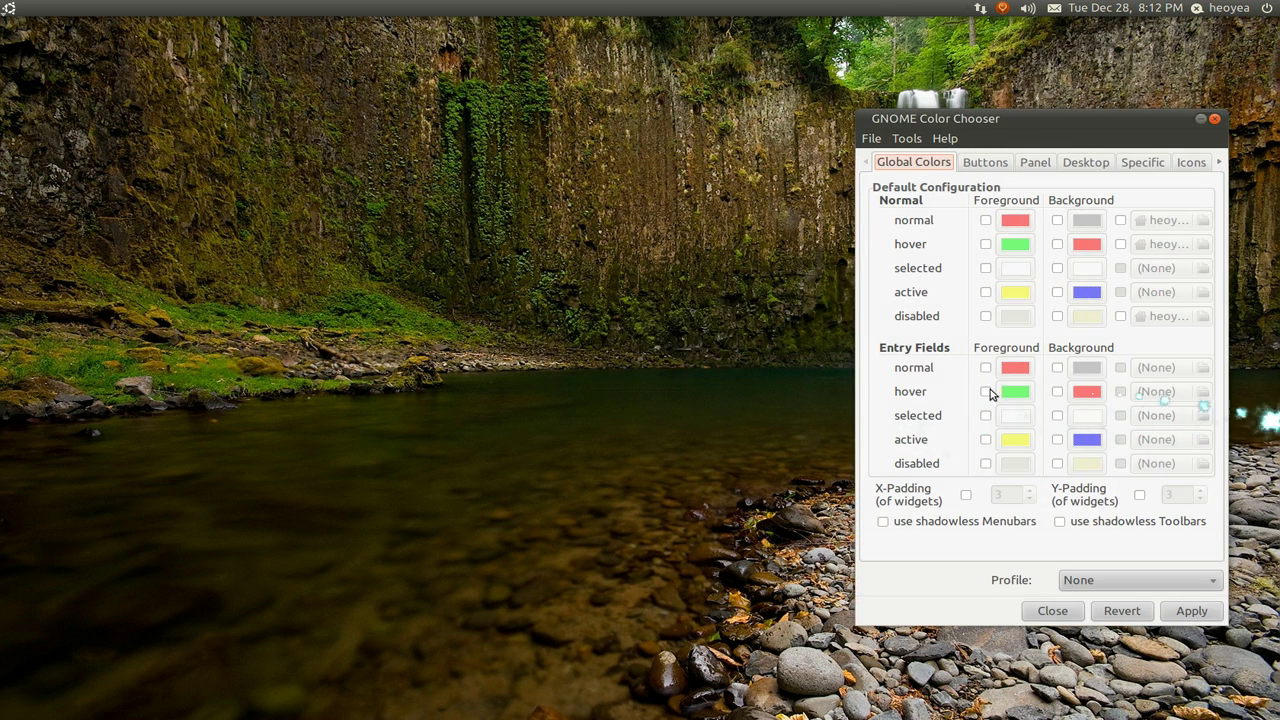
{"action": "left_click", "coordinate": [475, 287]}
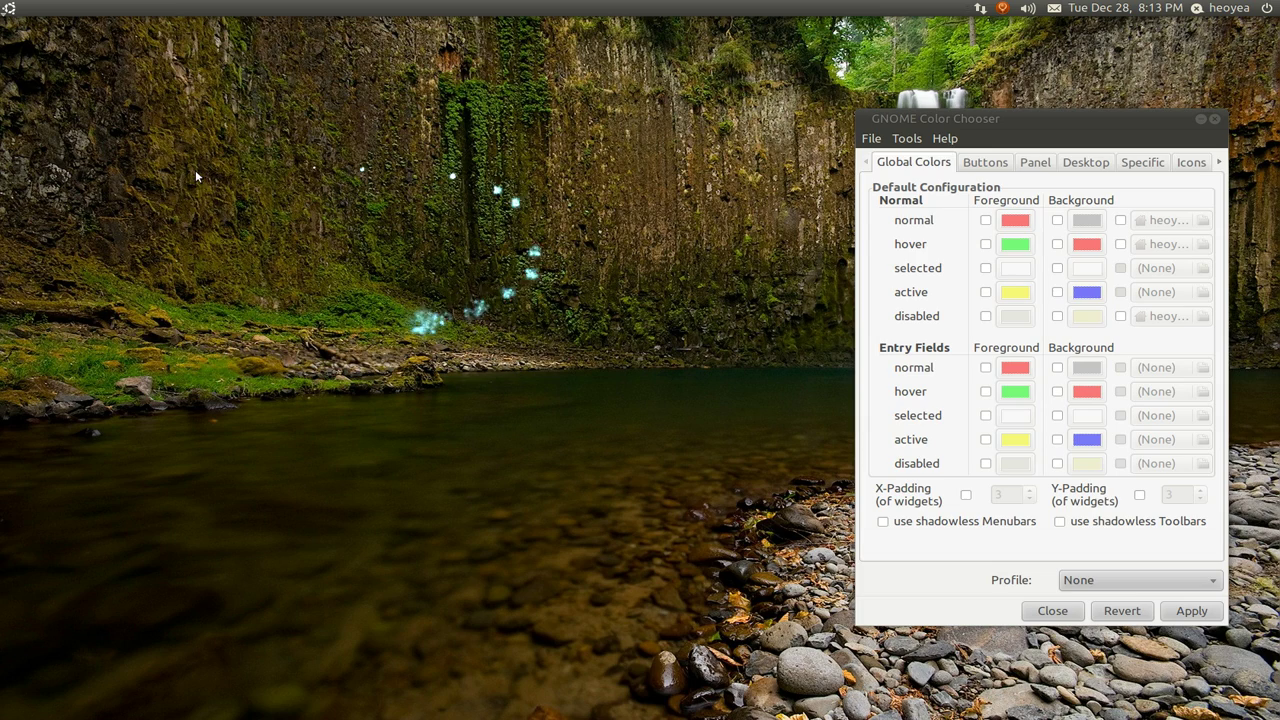
{"action": "left_click_drag", "start_coordinate": [228, 232], "coordinate": [174, 170]}
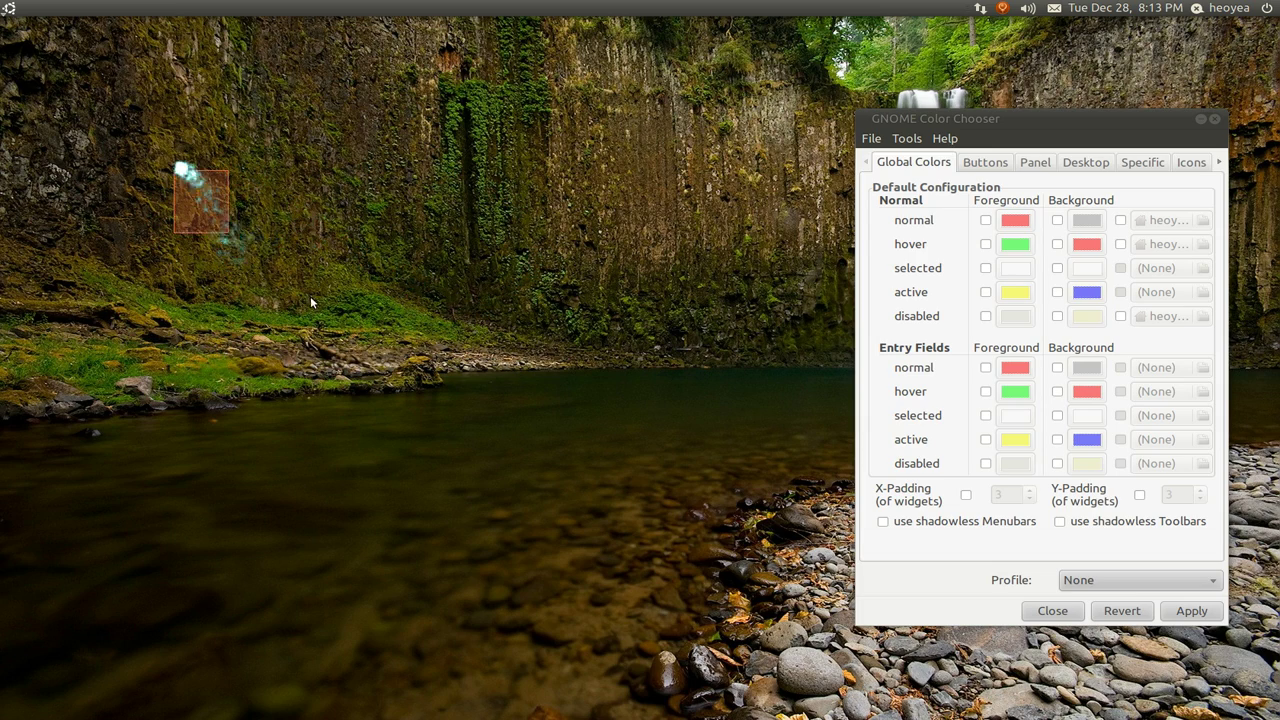
{"action": "left_click_drag", "start_coordinate": [310, 303], "coordinate": [746, 576]}
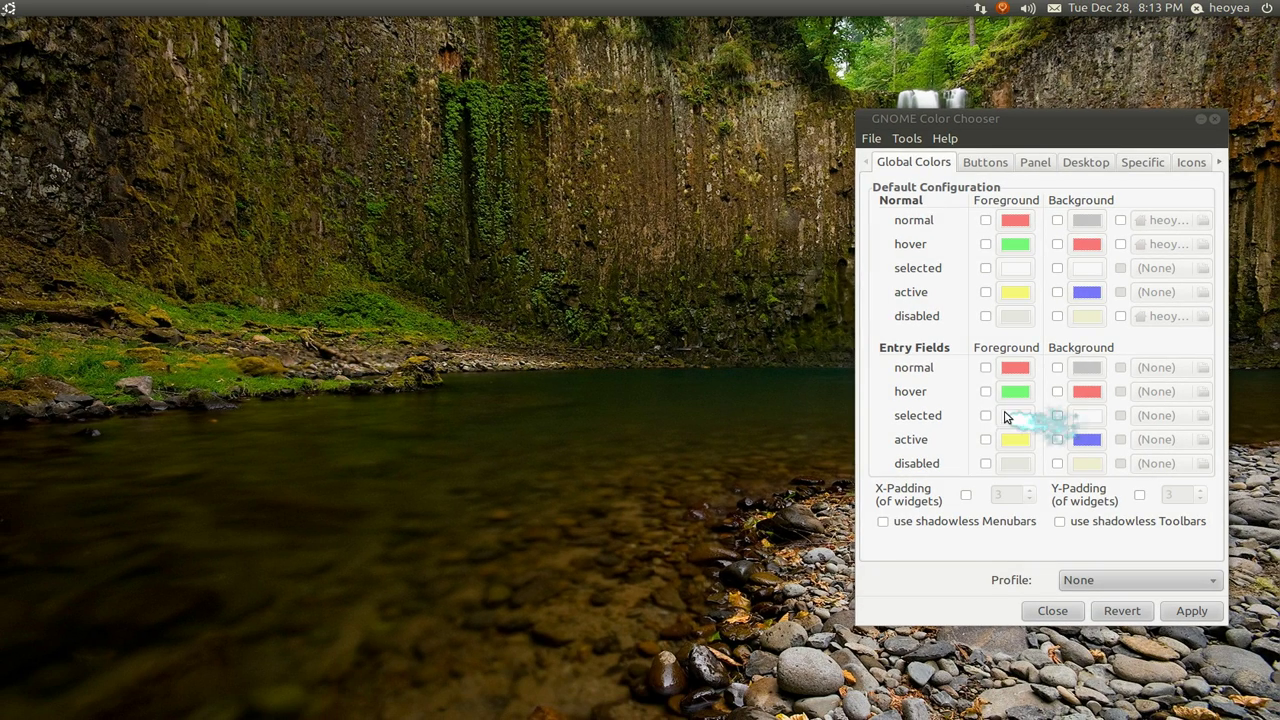
Enable the selected foreground colour for entry fields in the global colours and set it to red.
{"action": "left_click", "coordinate": [987, 416]}
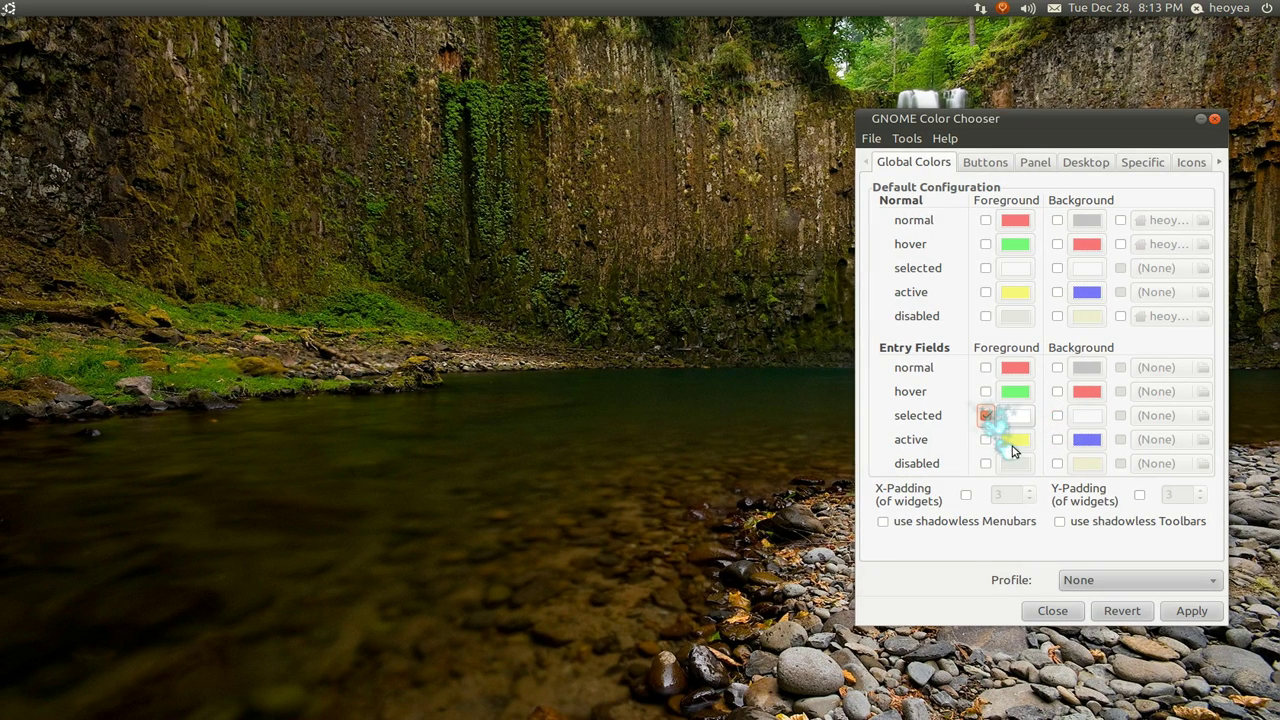
{"action": "left_click", "coordinate": [1015, 416]}
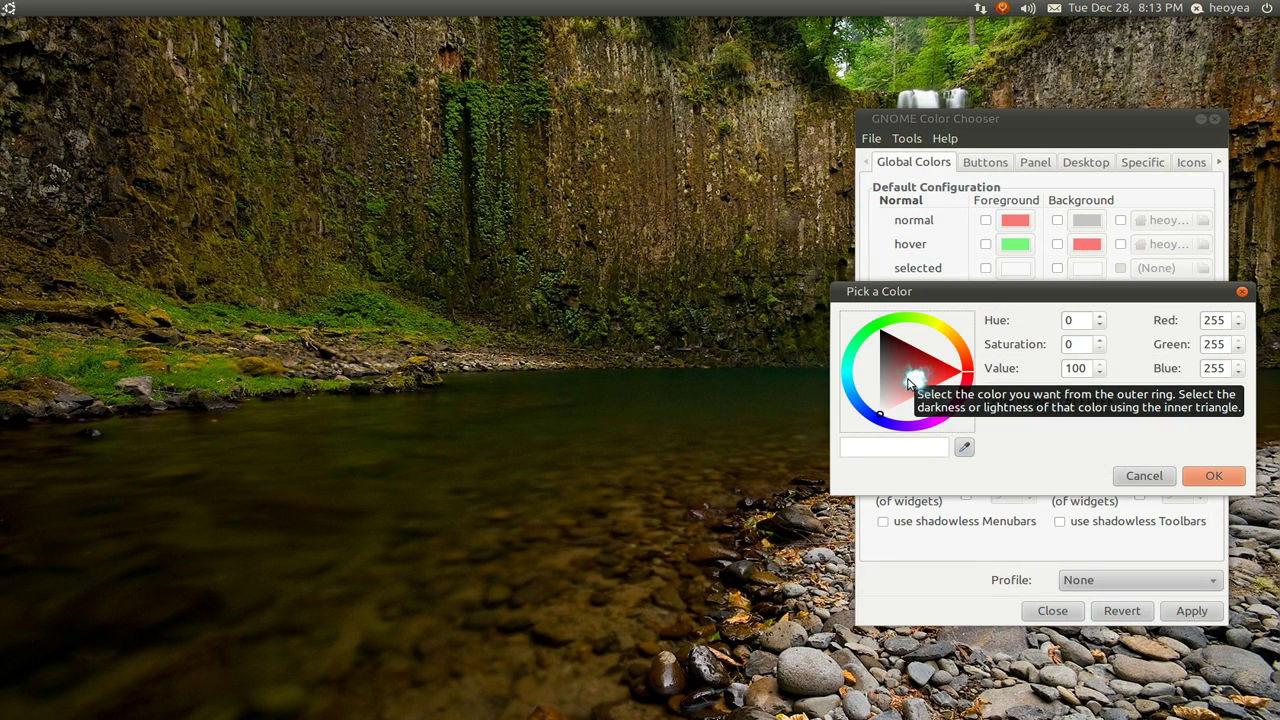
{"action": "left_click_drag", "start_coordinate": [909, 390], "coordinate": [943, 377]}
{"action": "left_click", "coordinate": [1212, 478]}
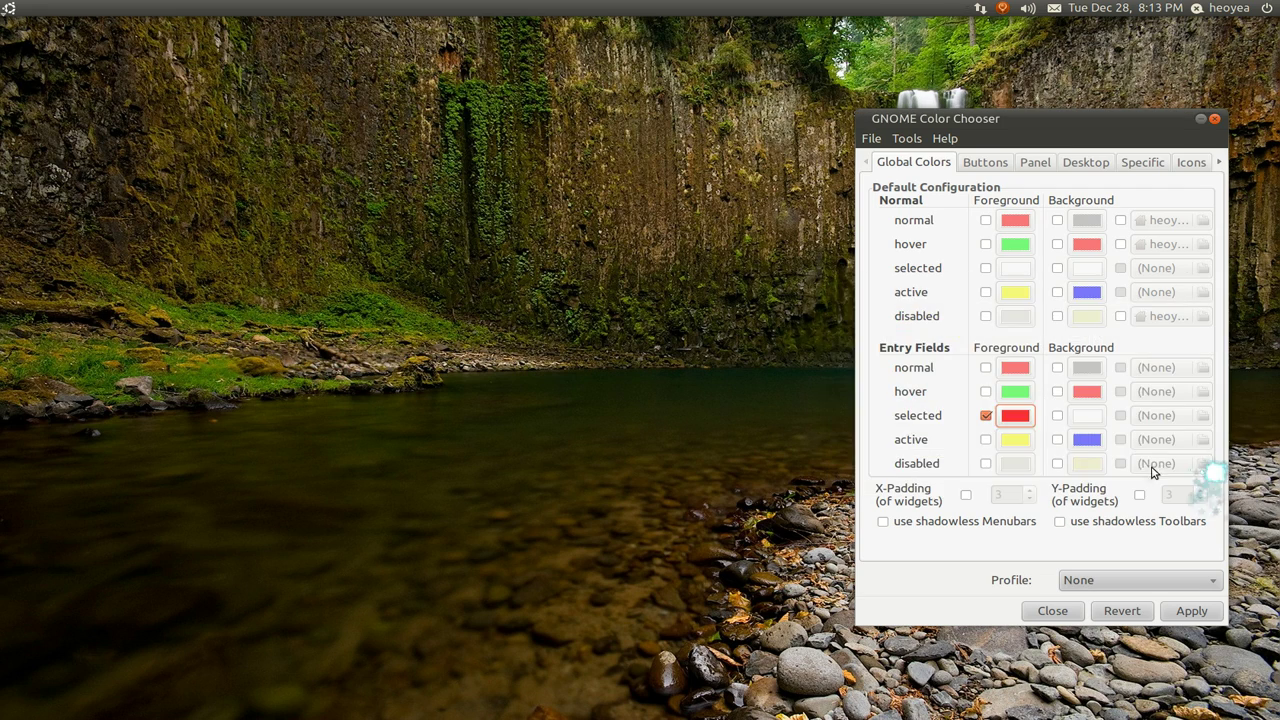
Set the selected background colour for entry fields to red #E31313 and apply the changes.
{"action": "left_click", "coordinate": [1086, 417]}
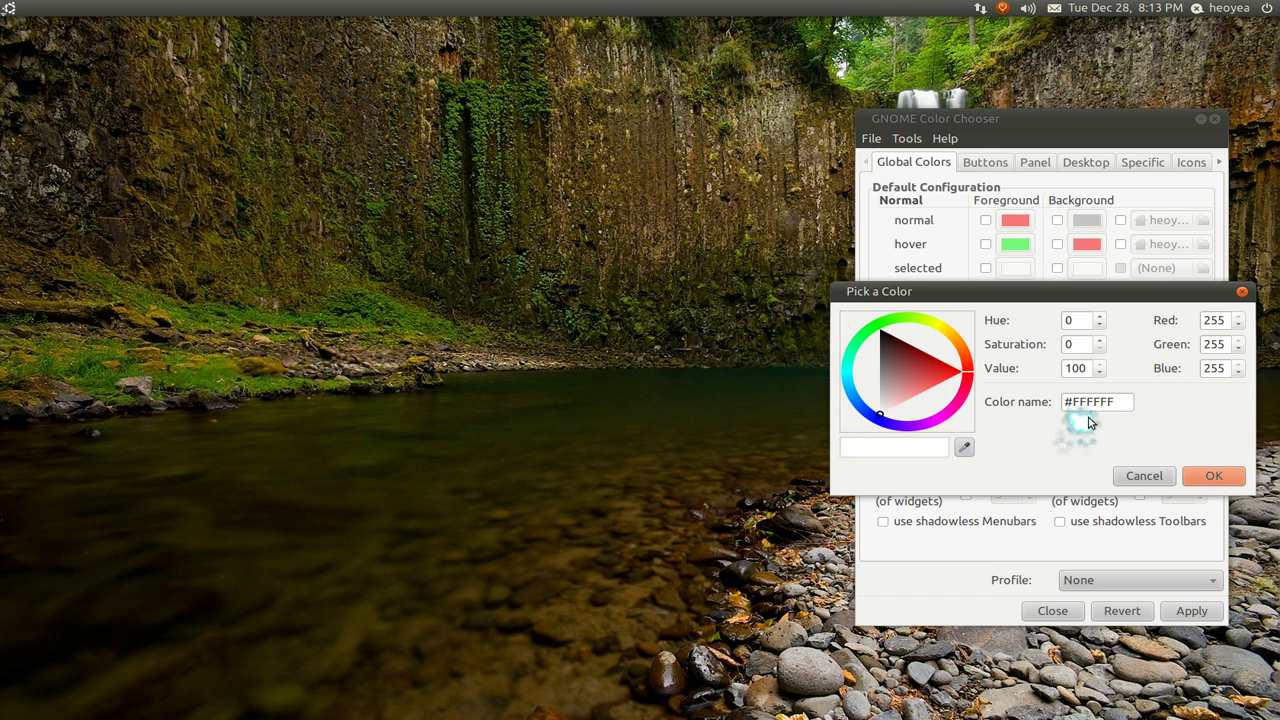
{"action": "left_click_drag", "start_coordinate": [935, 382], "coordinate": [947, 370]}
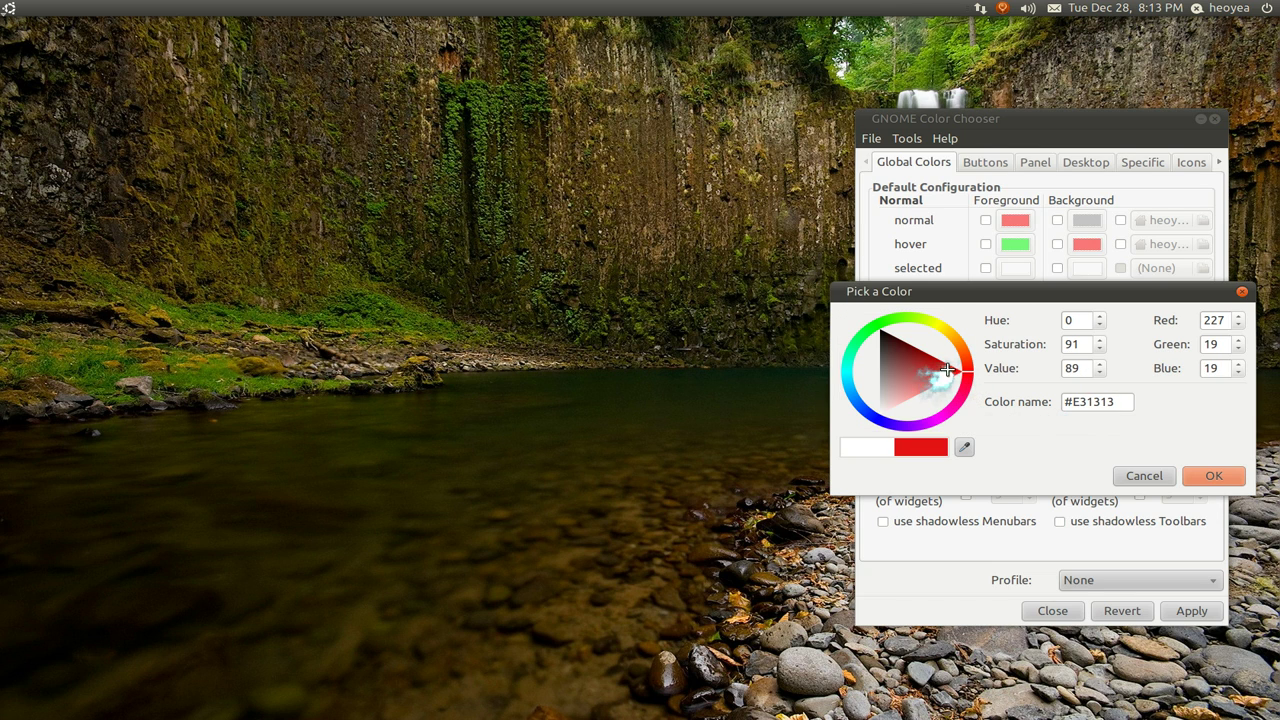
{"action": "left_click", "coordinate": [1212, 476]}
{"action": "left_click", "coordinate": [1192, 614]}
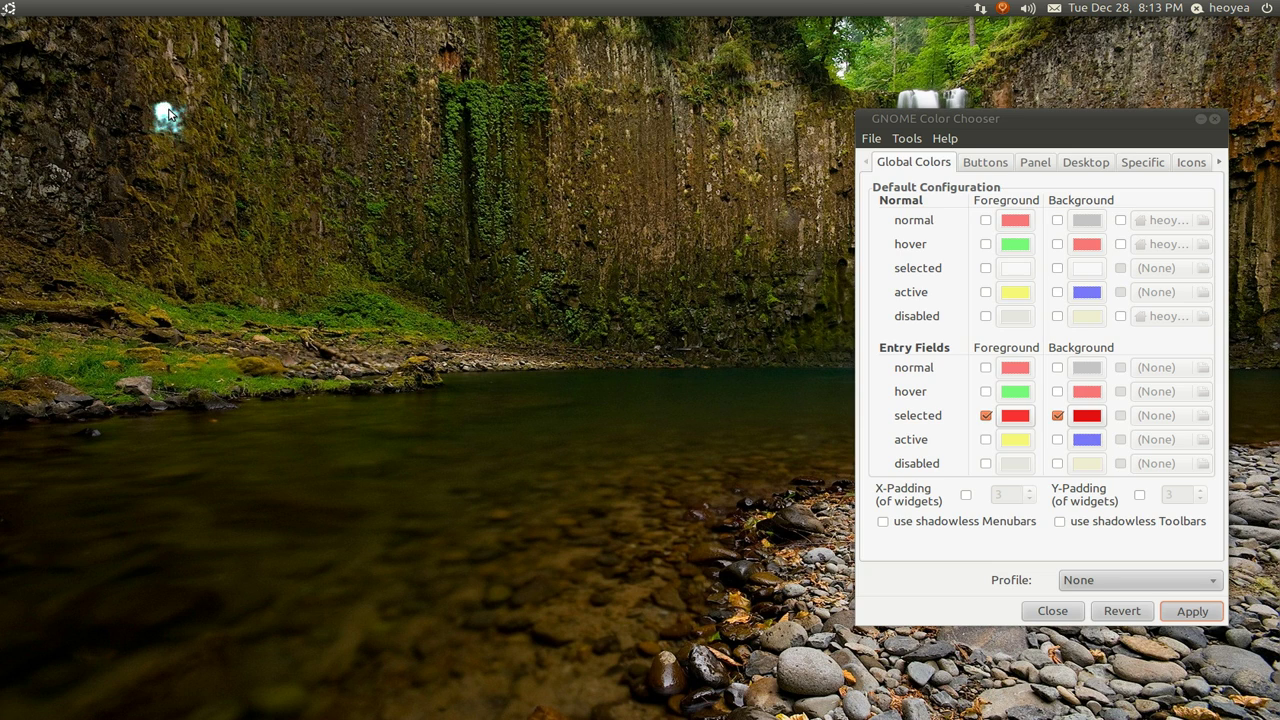
Test the selection colour on the desktop and on the first two rows of home folders in a file manager window beside the colour chooser.
{"action": "left_click_drag", "start_coordinate": [168, 113], "coordinate": [759, 541]}
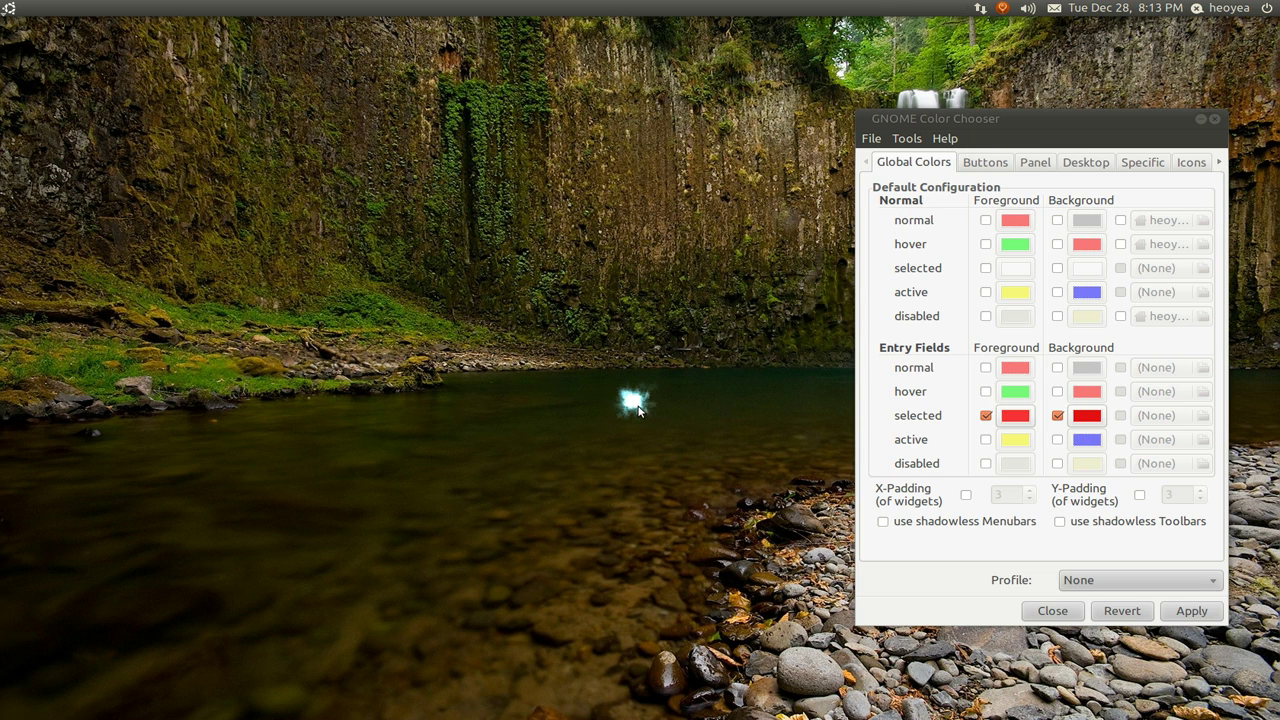
{"action": "left_click", "coordinate": [19, 331]}
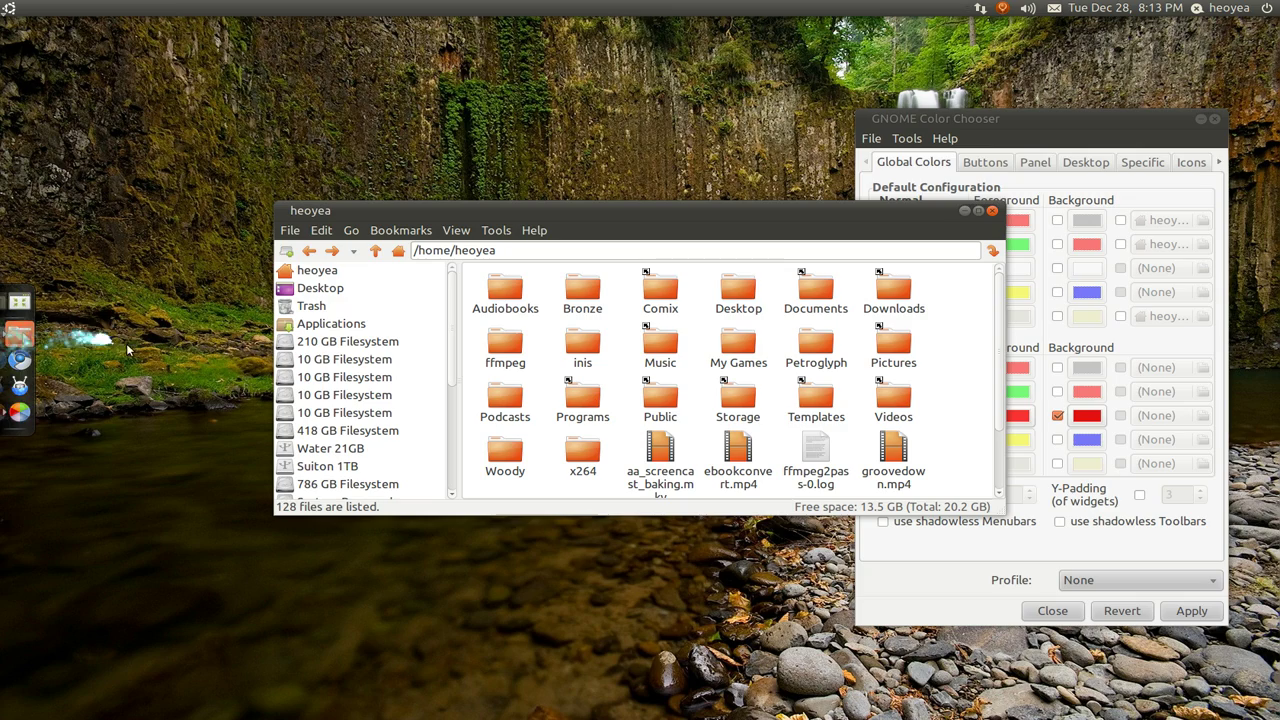
{"action": "left_click_drag", "start_coordinate": [660, 212], "coordinate": [425, 219]}
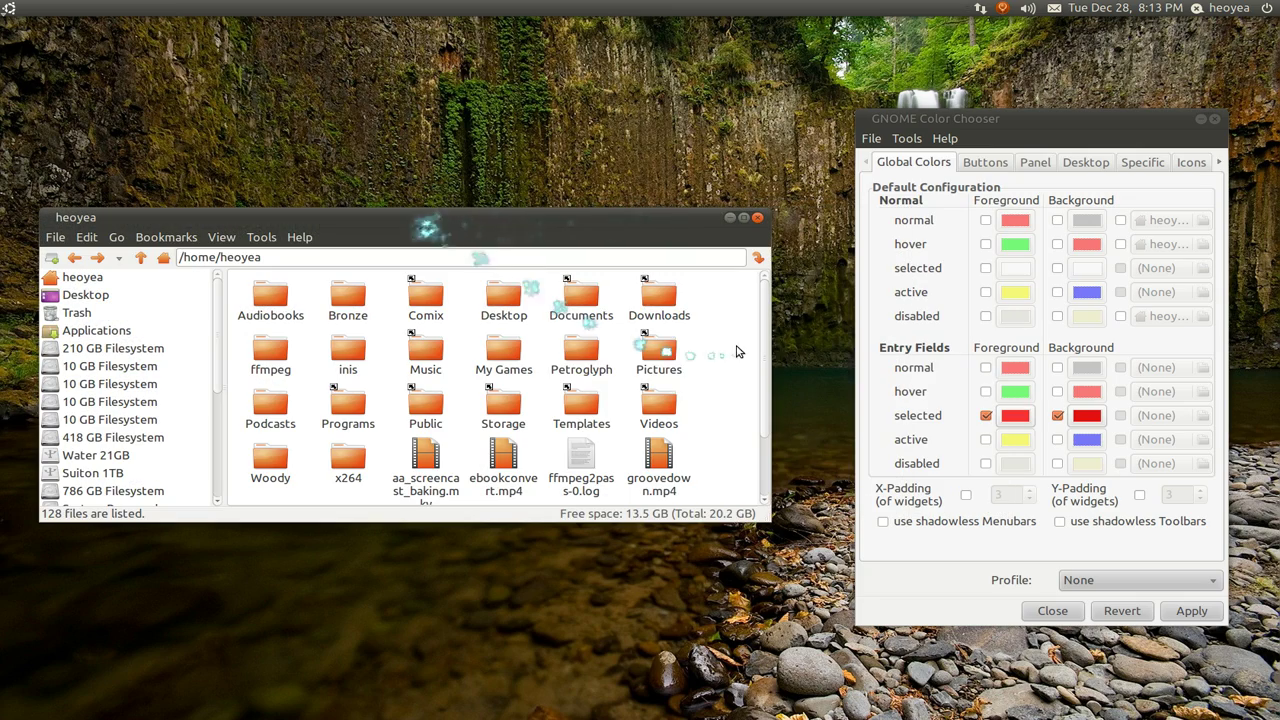
{"action": "left_click_drag", "start_coordinate": [726, 380], "coordinate": [270, 272]}
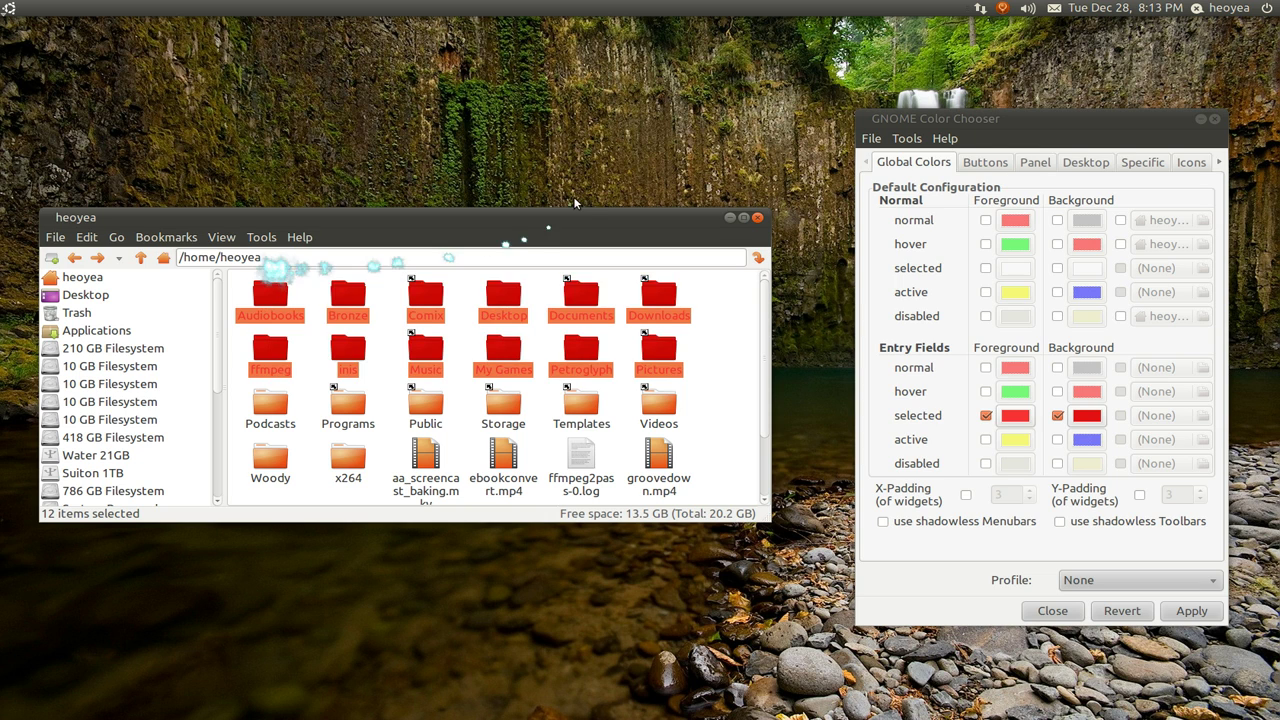
Enable the desktop selection box's blue colour and its opacity of 100, and apply the changes.
{"action": "left_click", "coordinate": [1087, 165]}
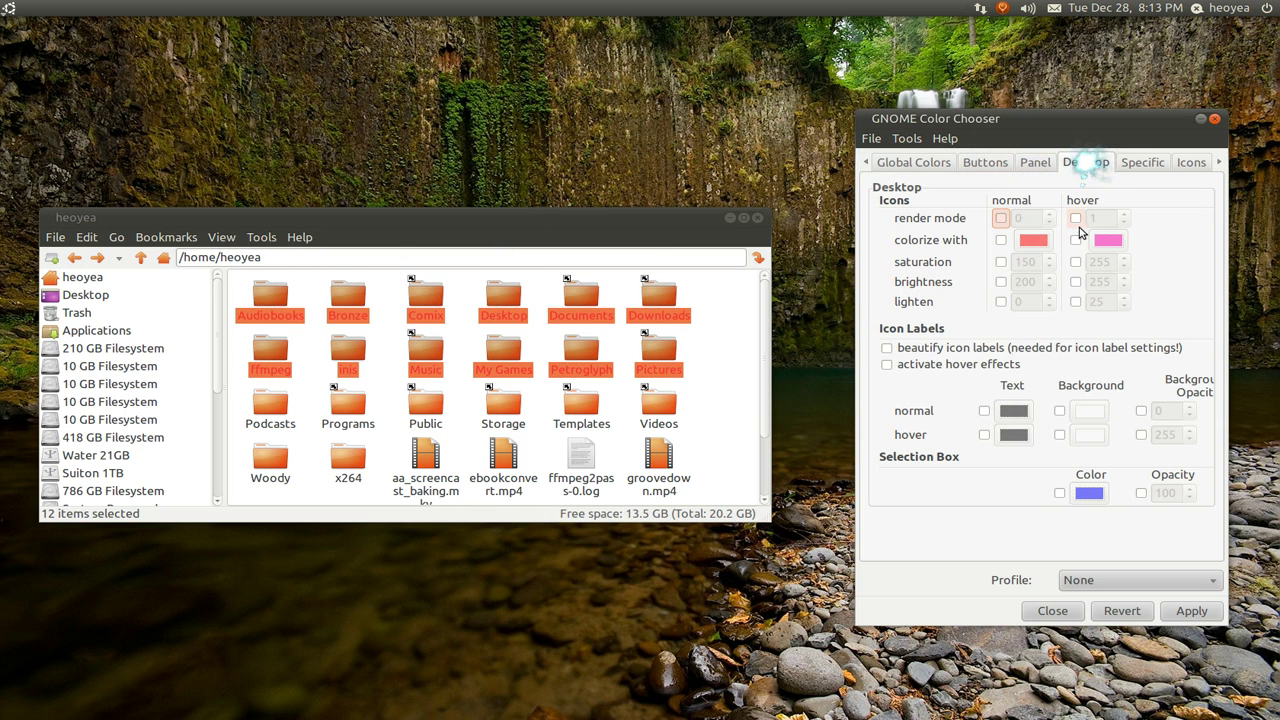
{"action": "left_click", "coordinate": [829, 422]}
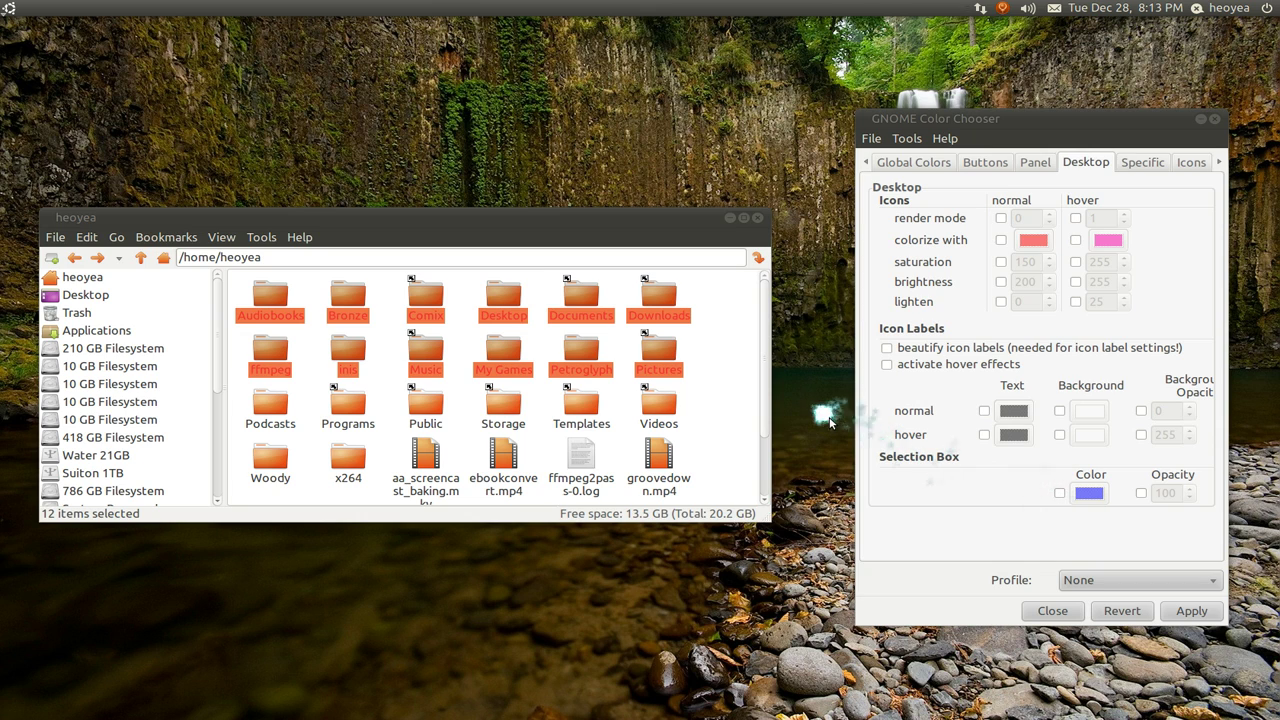
{"action": "left_click", "coordinate": [1059, 492]}
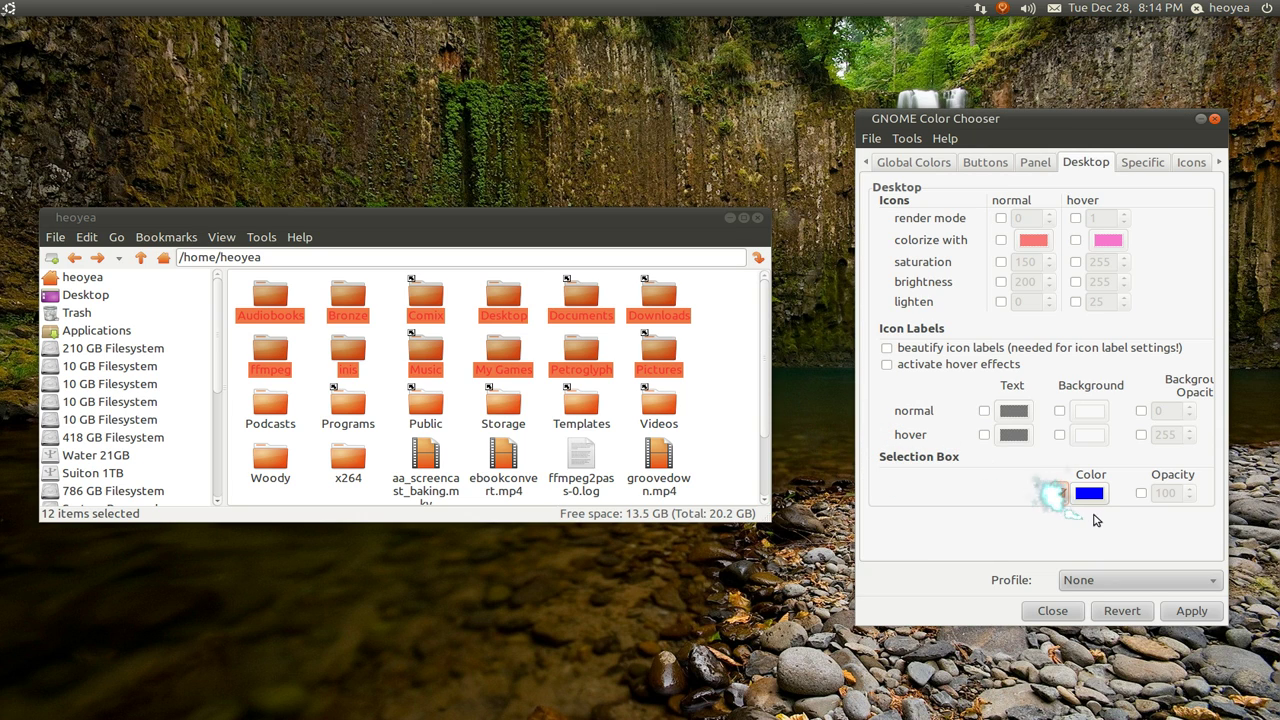
{"action": "left_click", "coordinate": [1143, 495]}
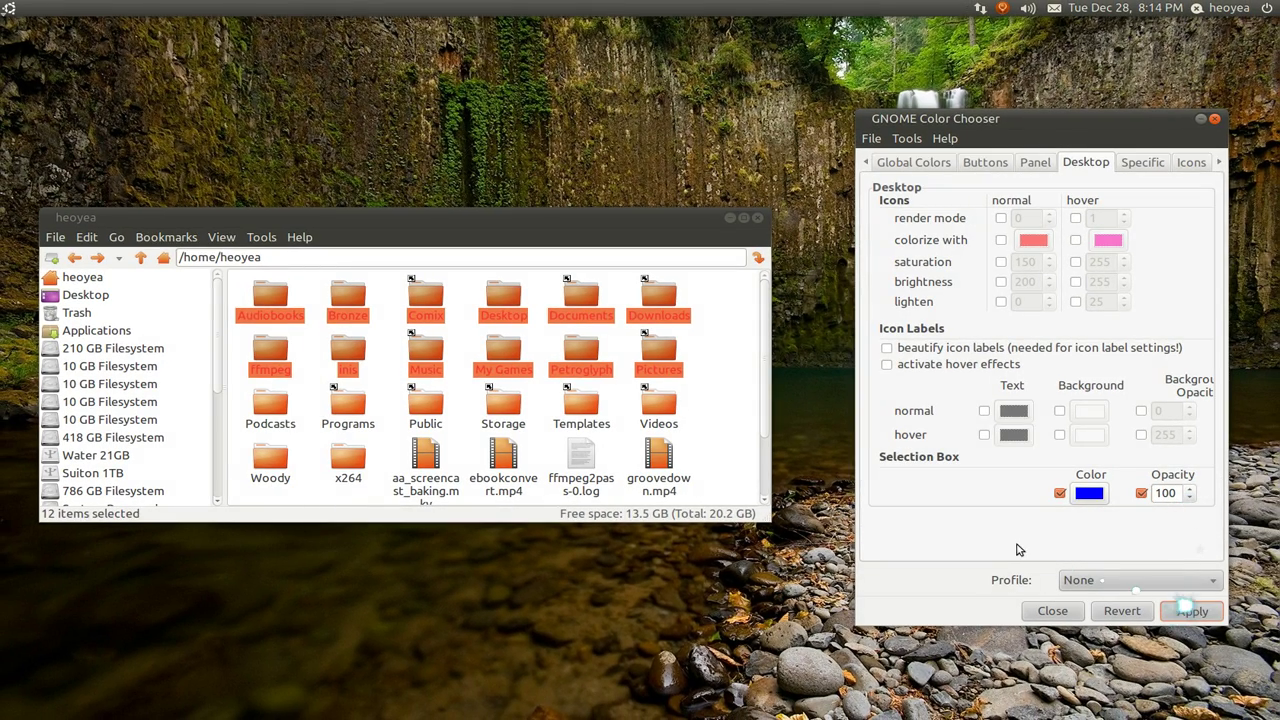
{"action": "left_click", "coordinate": [1191, 610]}
Box-select the first three rows of folders in the file manager and an empty desktop area to check the selection box colour.
{"action": "left_click", "coordinate": [737, 401]}
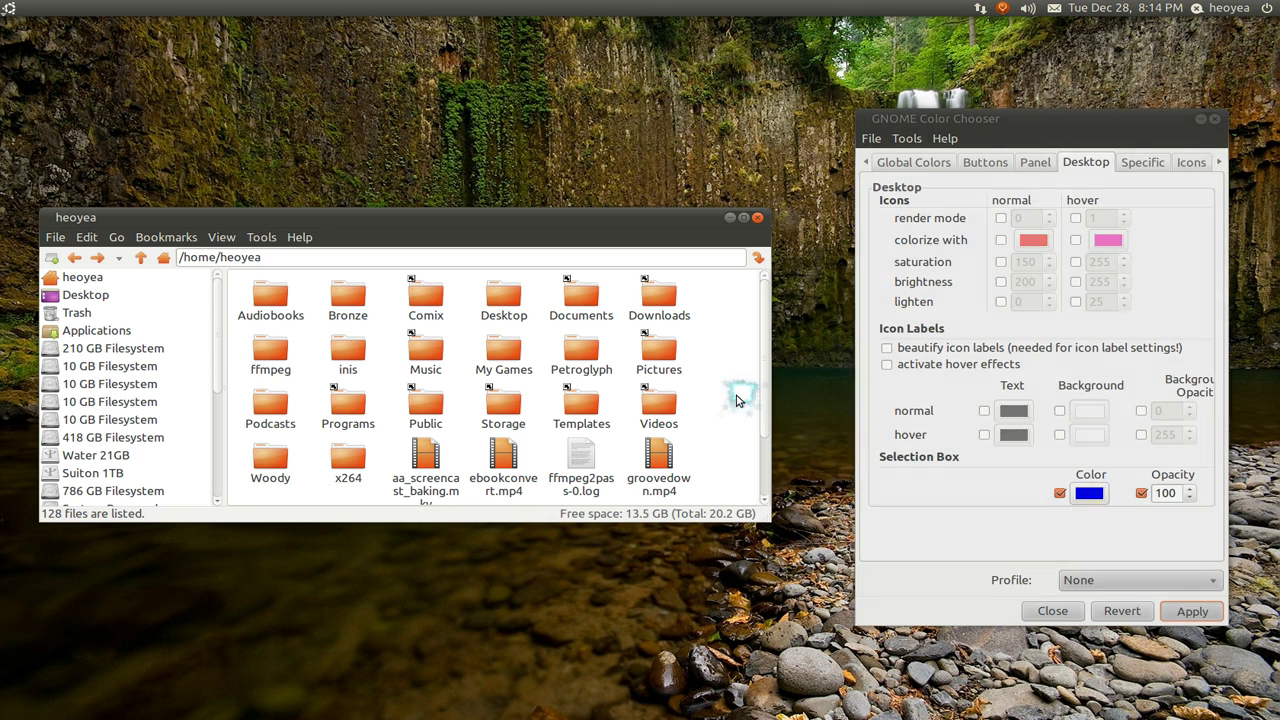
{"action": "left_click_drag", "start_coordinate": [722, 421], "coordinate": [295, 308]}
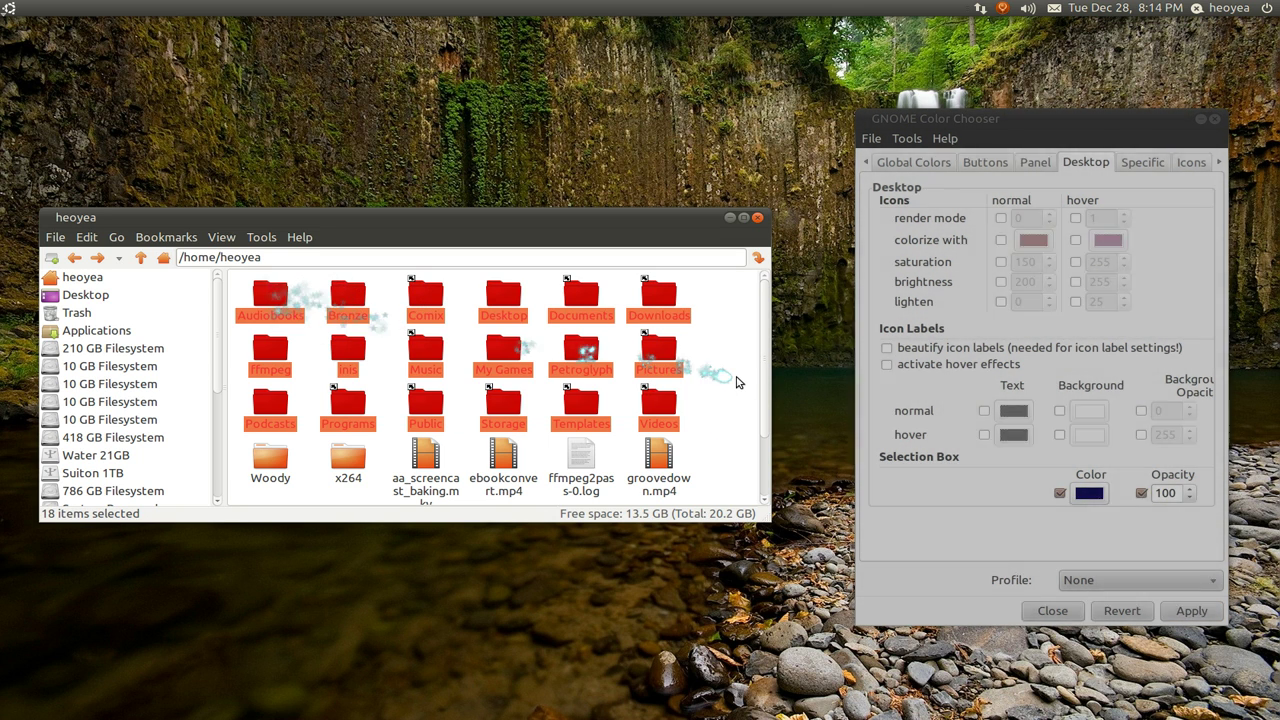
{"action": "left_click", "coordinate": [733, 384]}
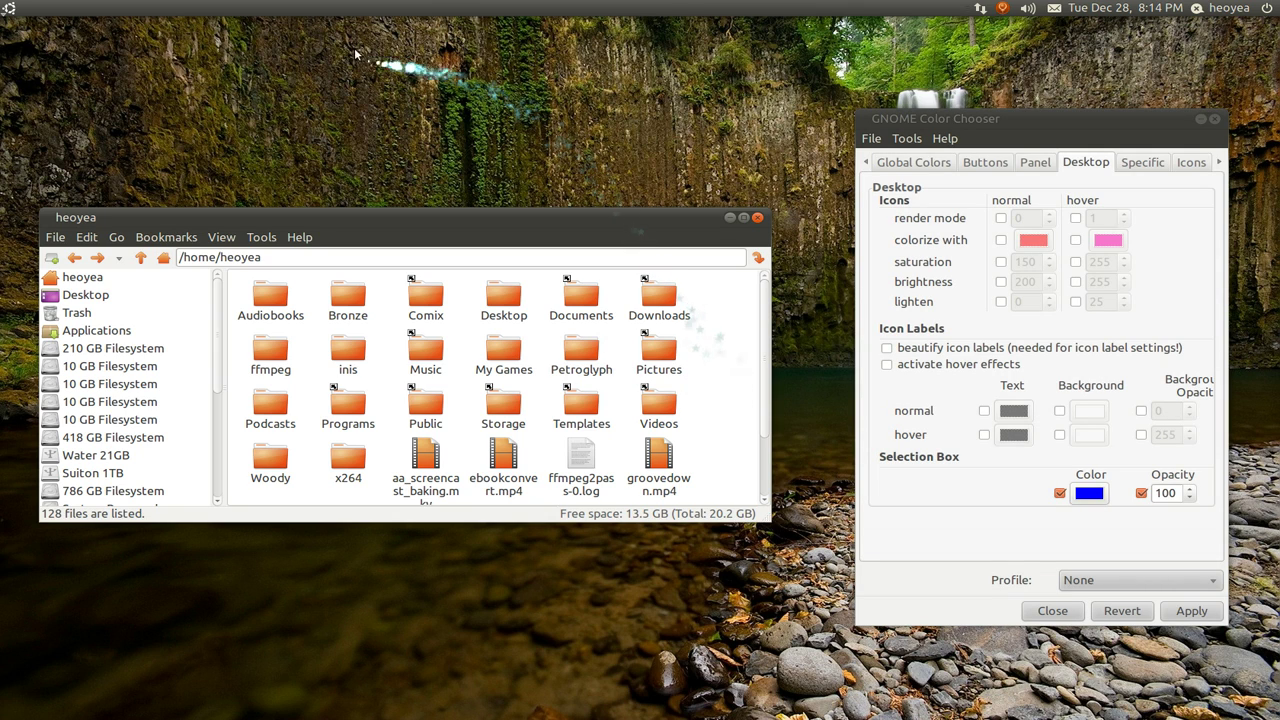
{"action": "left_click_drag", "start_coordinate": [304, 32], "coordinate": [660, 180]}
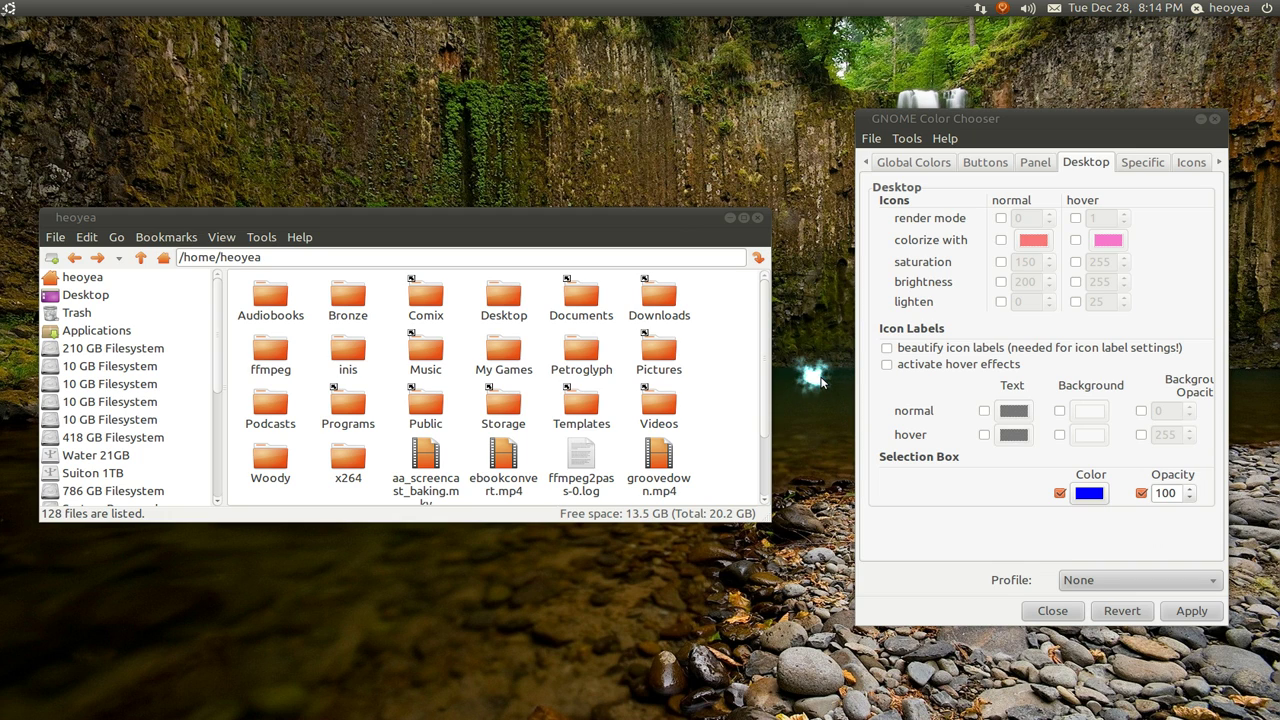
Look over the panel and button colour settings and set the scrollbars' normal colour to red #FC000F.
{"action": "left_click", "coordinate": [1032, 163]}
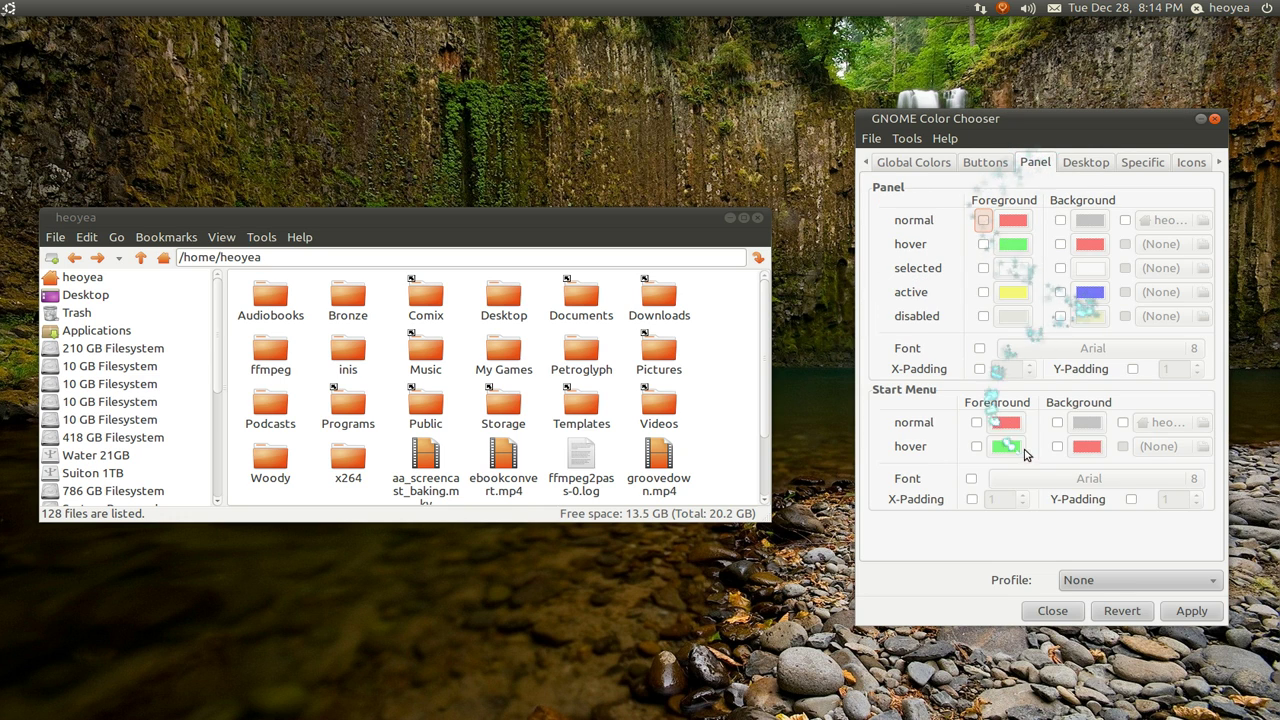
{"action": "left_click", "coordinate": [986, 161]}
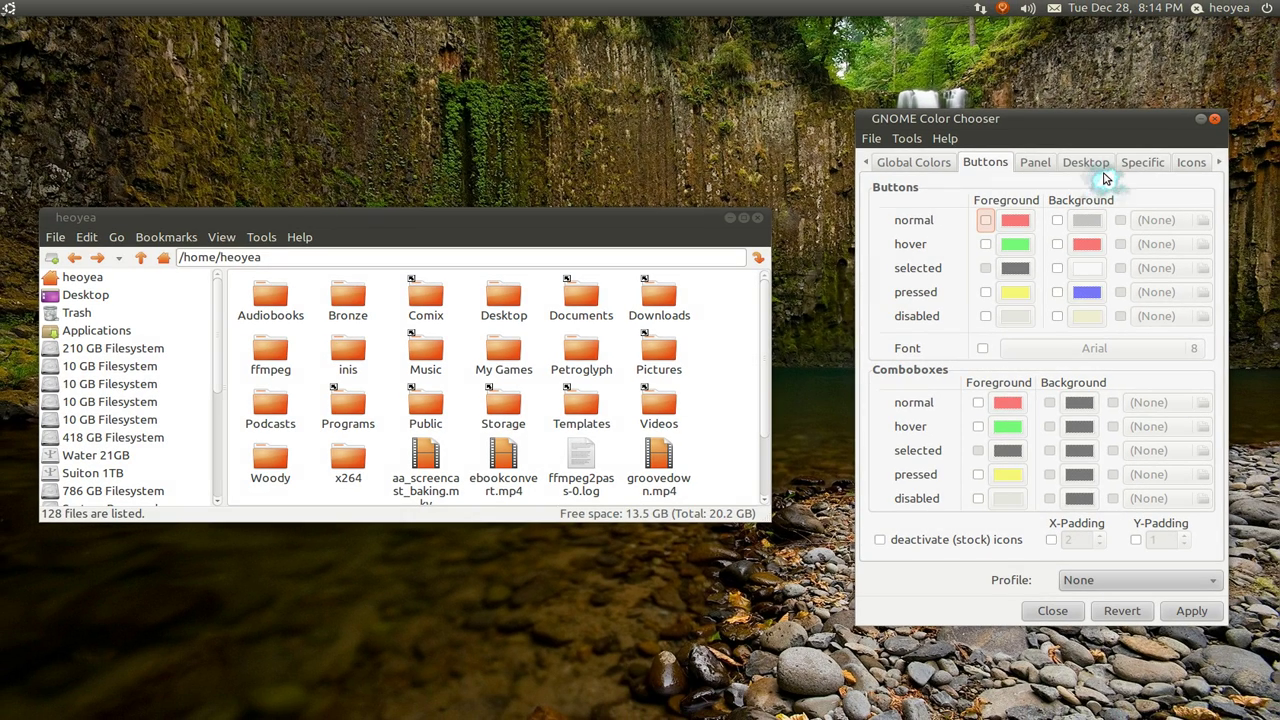
{"action": "left_click", "coordinate": [1140, 163]}
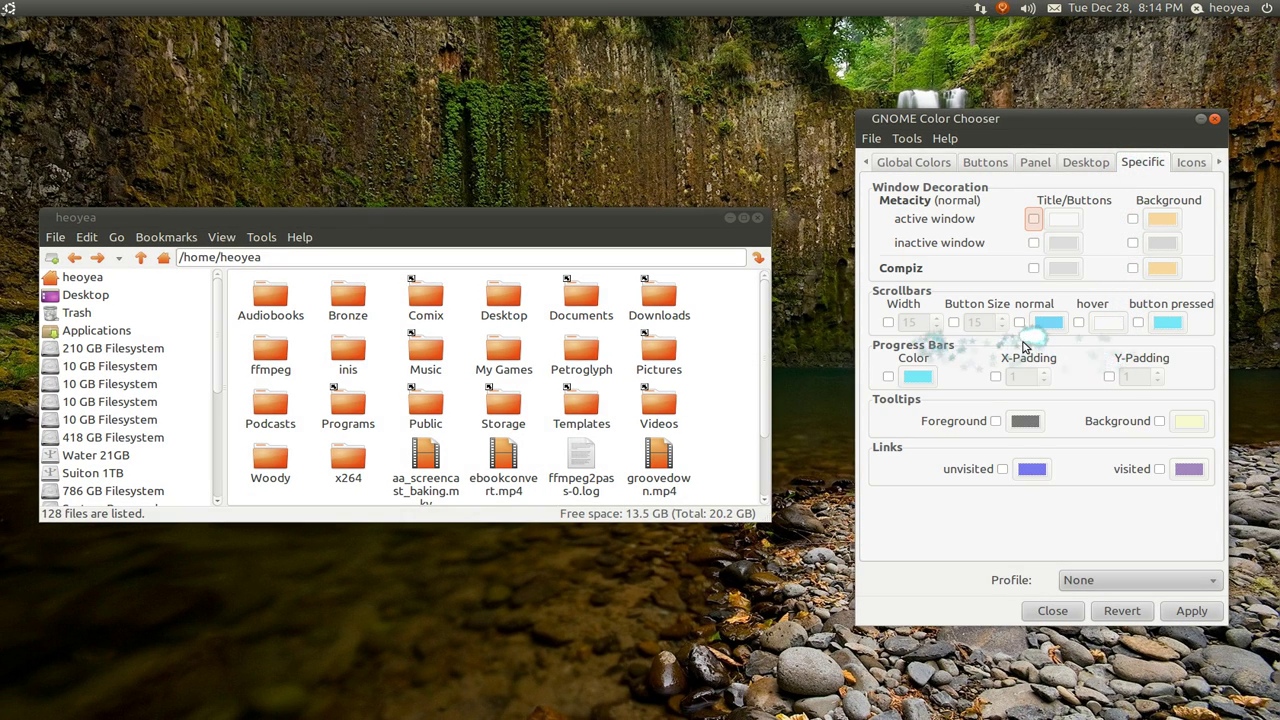
{"action": "left_click", "coordinate": [1049, 325]}
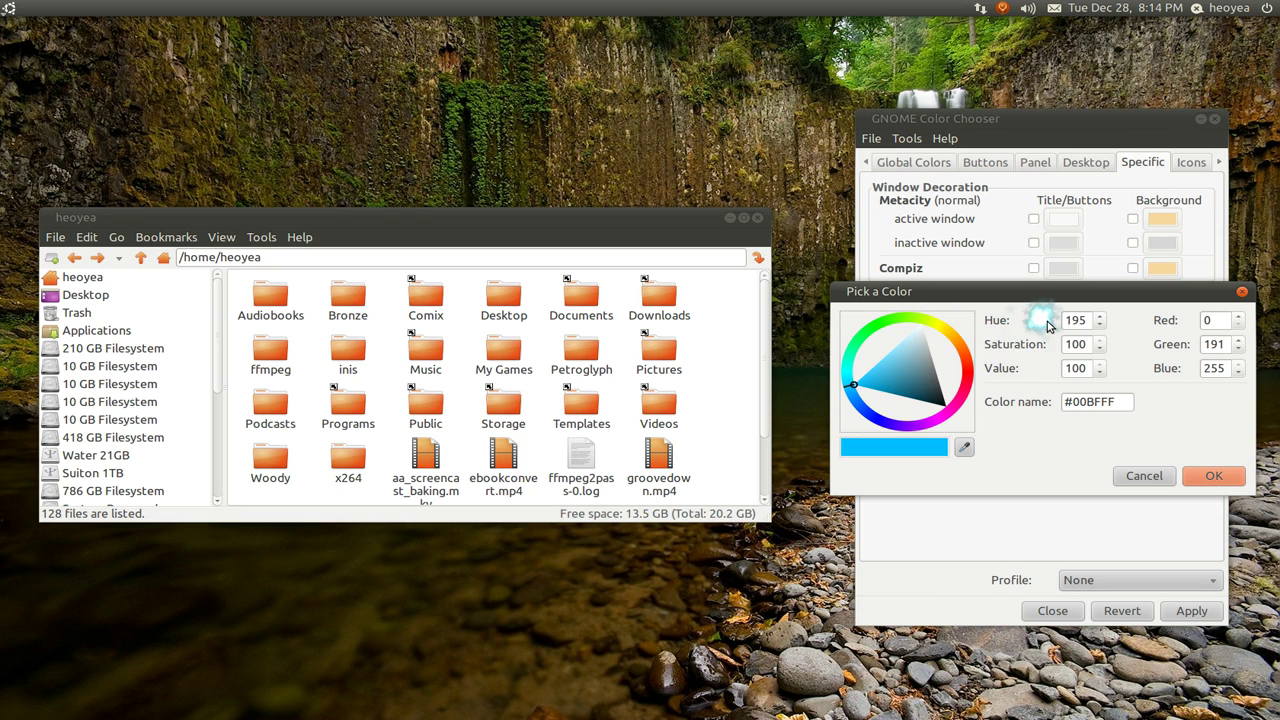
{"action": "left_click", "coordinate": [962, 383]}
{"action": "mouse_move", "coordinate": [962, 383]}
{"action": "left_mouse_down"}
{"action": "mouse_move", "coordinate": [914, 375]}
{"action": "mouse_move", "coordinate": [940, 370]}
{"action": "left_mouse_up"}
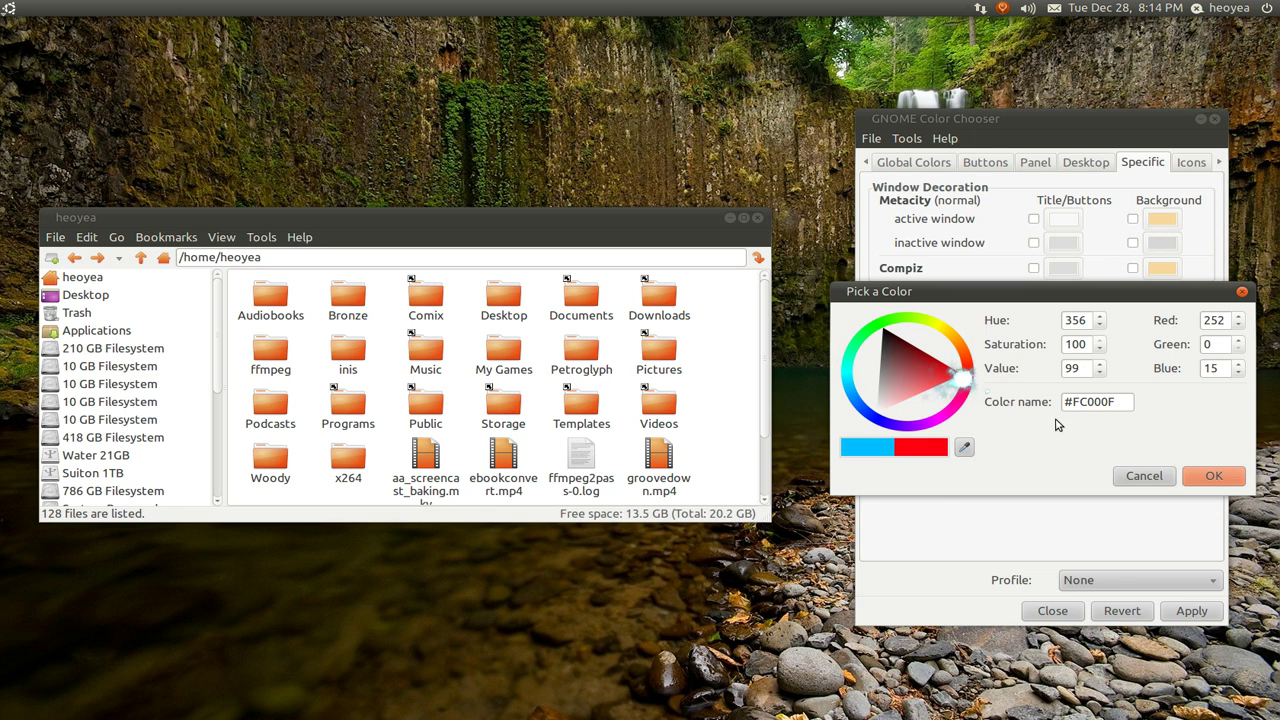
{"action": "left_click", "coordinate": [1212, 476]}
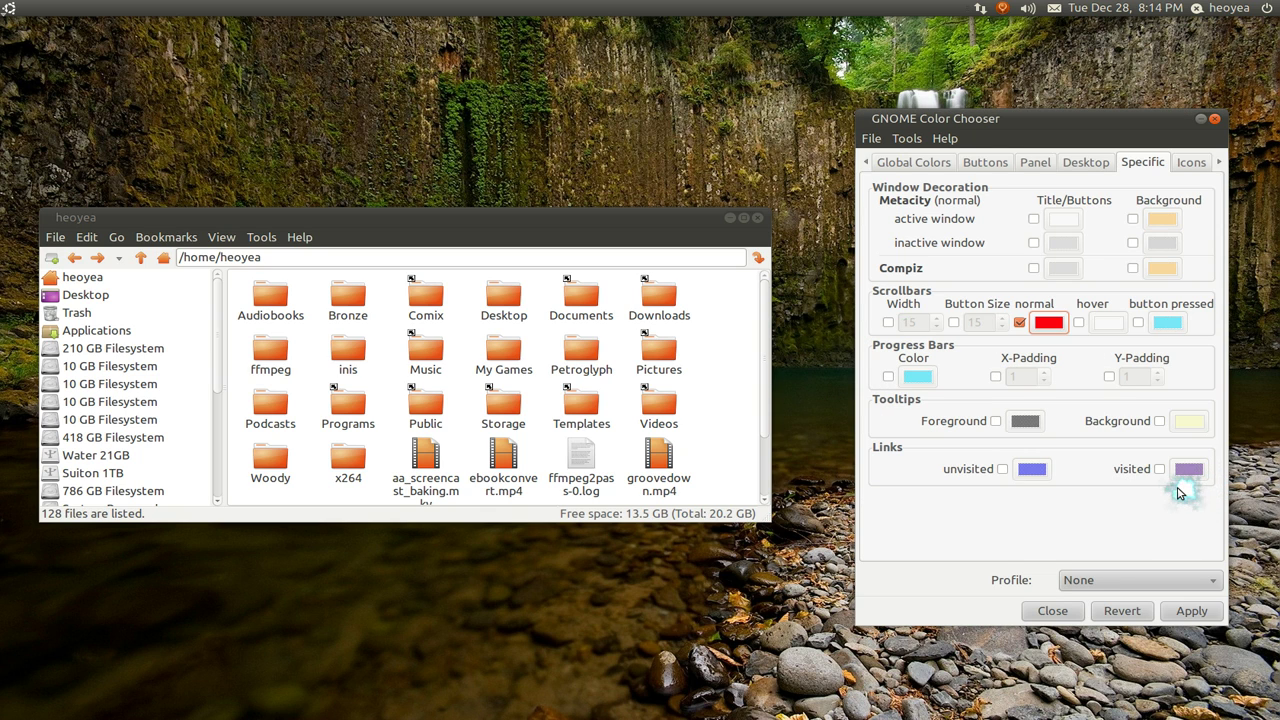
Enable the scrollbars' button-pressed colour and set it to bright green #4FFF00.
{"action": "left_click", "coordinate": [1138, 322]}
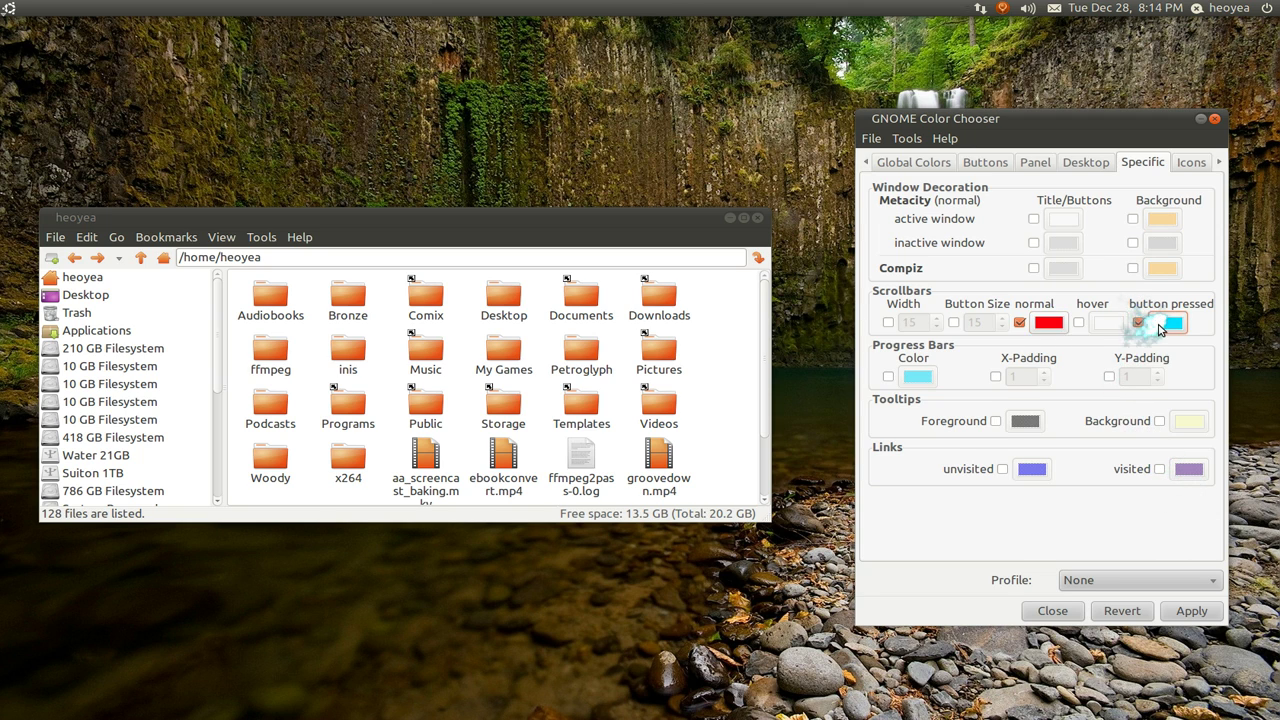
{"action": "left_click", "coordinate": [1162, 326]}
{"action": "left_click", "coordinate": [895, 320]}
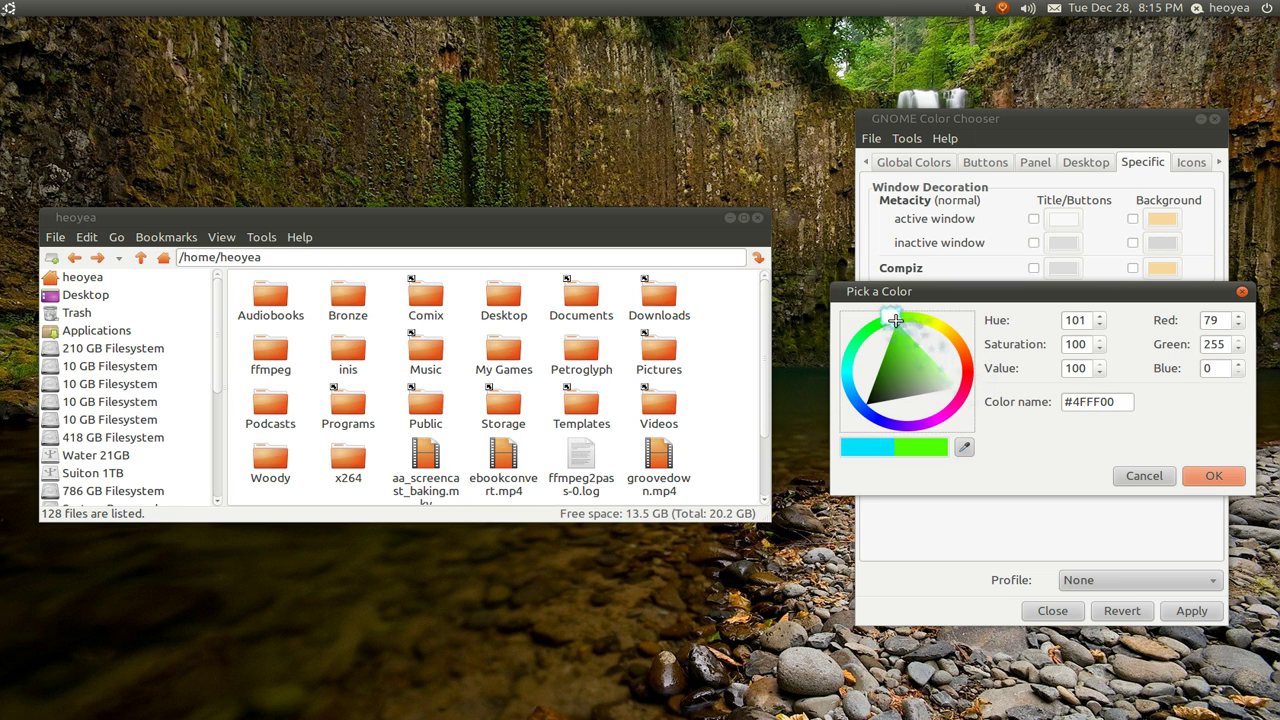
{"action": "left_click", "coordinate": [1212, 476]}
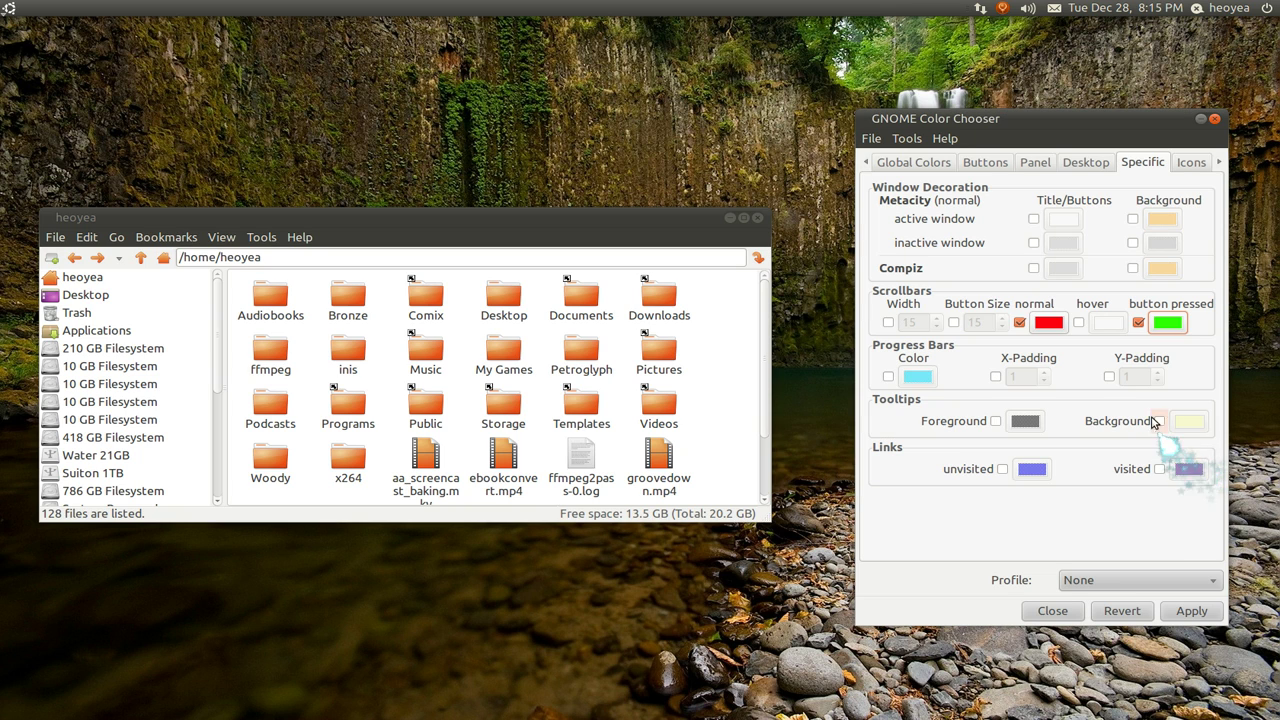
Set the scrollbars' hover colour to yellow #FAF508, apply the changes and test the colours on the file manager's scrollbar.
{"action": "left_click", "coordinate": [1094, 325]}
{"action": "left_click", "coordinate": [937, 327]}
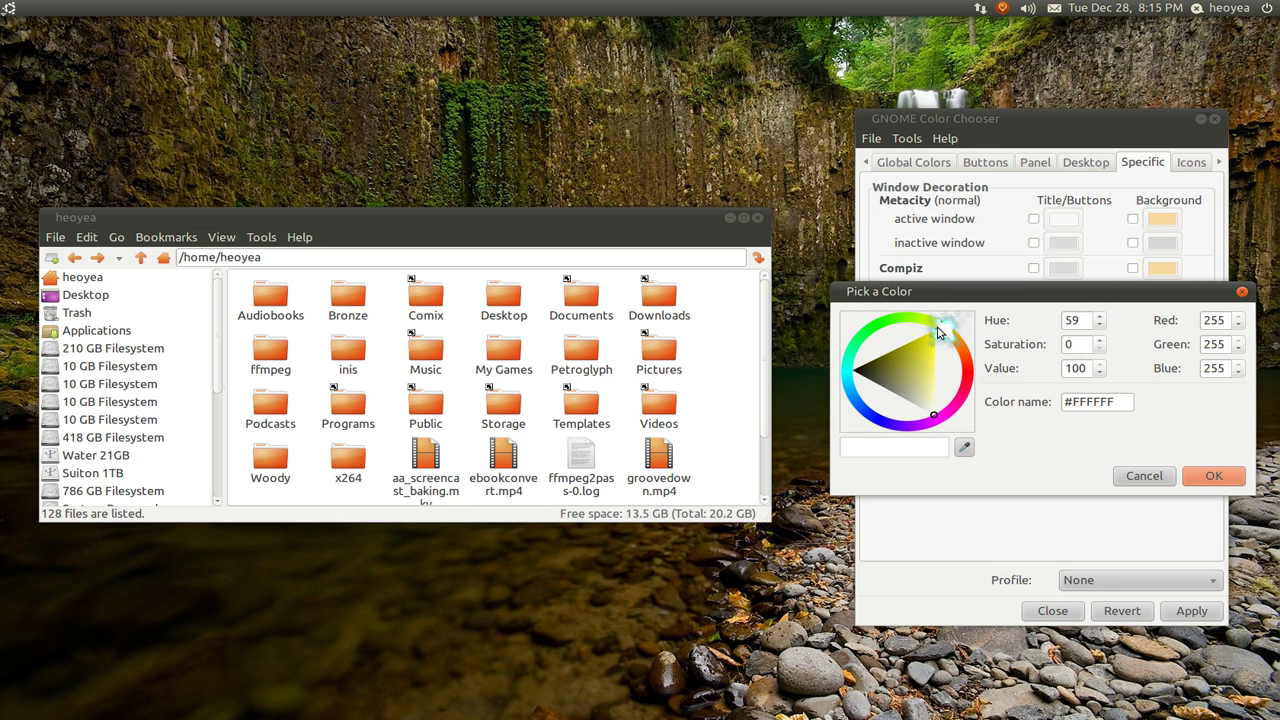
{"action": "left_click", "coordinate": [922, 347]}
{"action": "left_click_drag", "start_coordinate": [922, 347], "coordinate": [938, 326]}
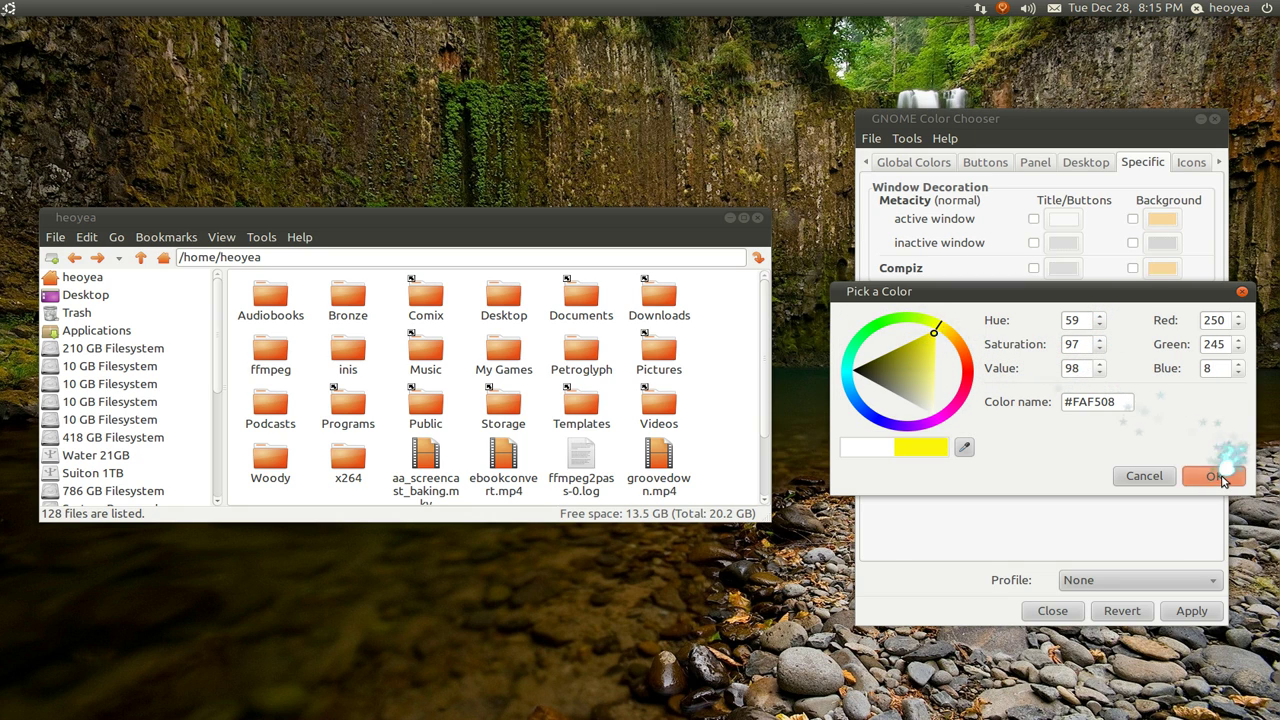
{"action": "left_click", "coordinate": [1212, 476]}
{"action": "left_click", "coordinate": [1193, 610]}
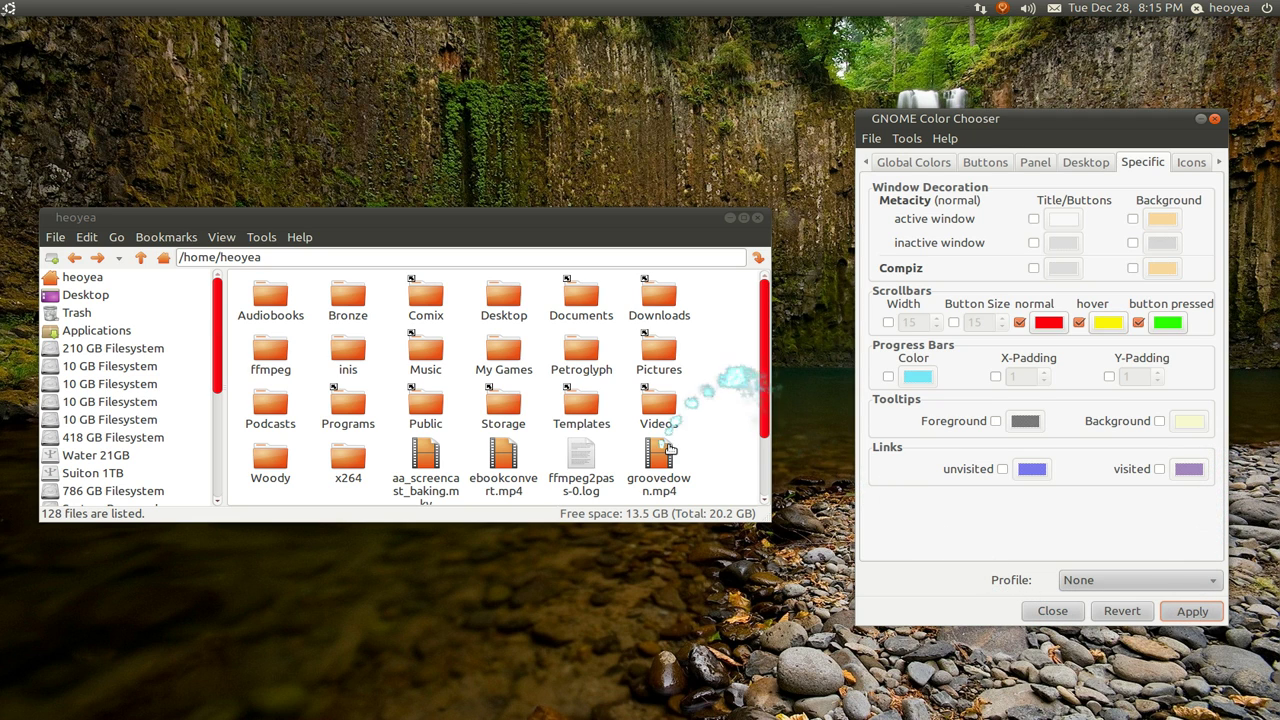
{"action": "left_click", "coordinate": [766, 334]}
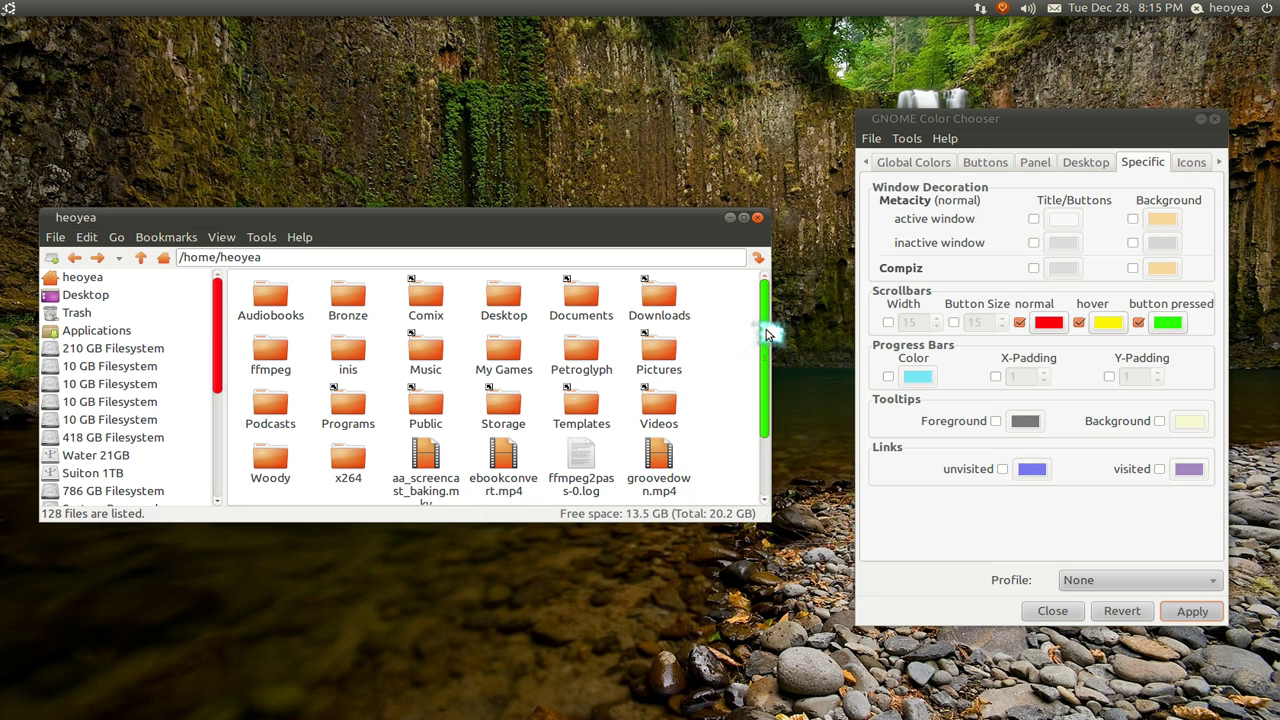
Scroll the file manager's list to test the scrollbar colours and look over the icon size settings.
{"action": "scroll", "coordinate": [764, 330], "scroll_direction": "down", "scroll_amount": 1}
{"action": "scroll", "coordinate": [764, 330], "scroll_direction": "up", "scroll_amount": 1}
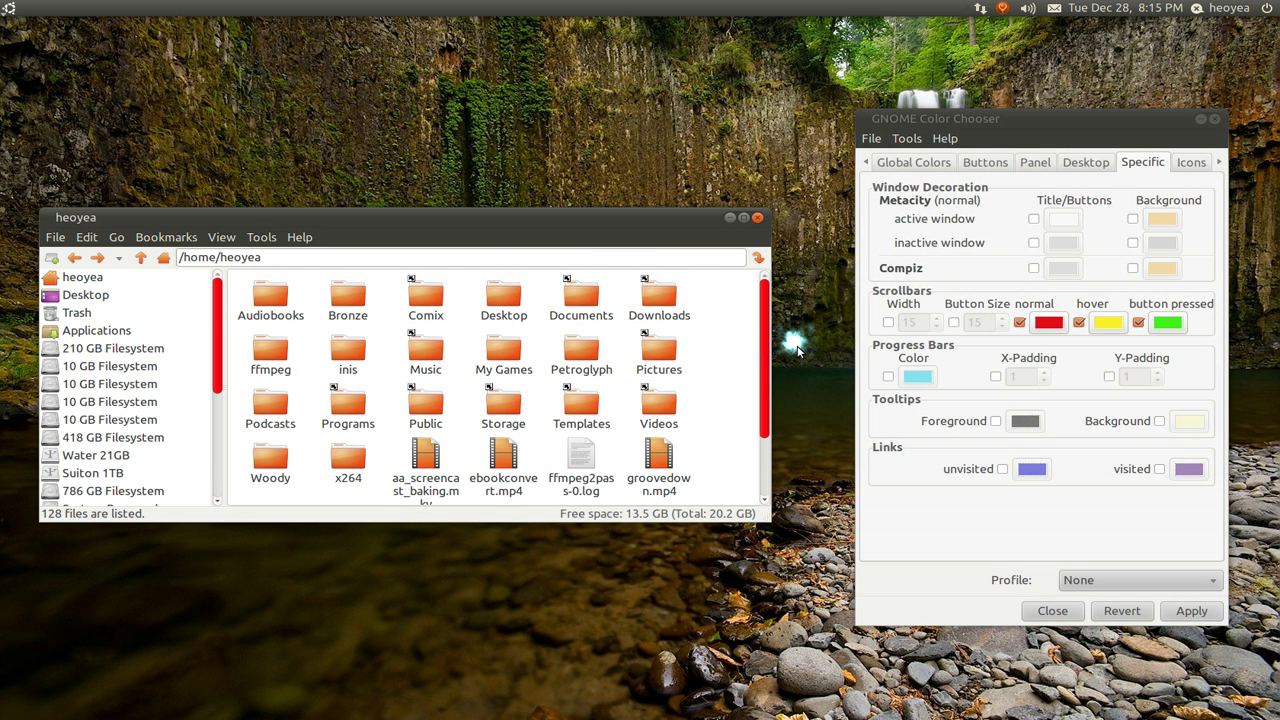
{"action": "left_click", "coordinate": [1204, 167]}
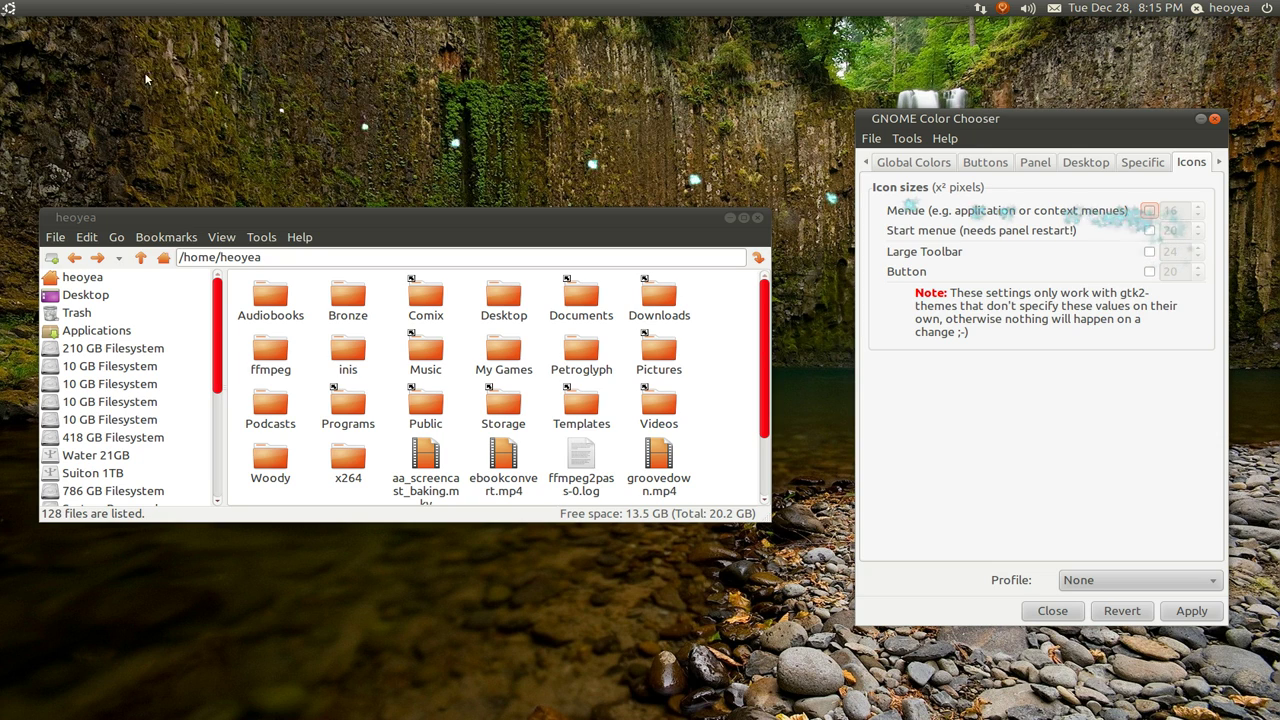
{"action": "left_click", "coordinate": [15, 10]}
{"action": "left_click", "coordinate": [525, 98]}
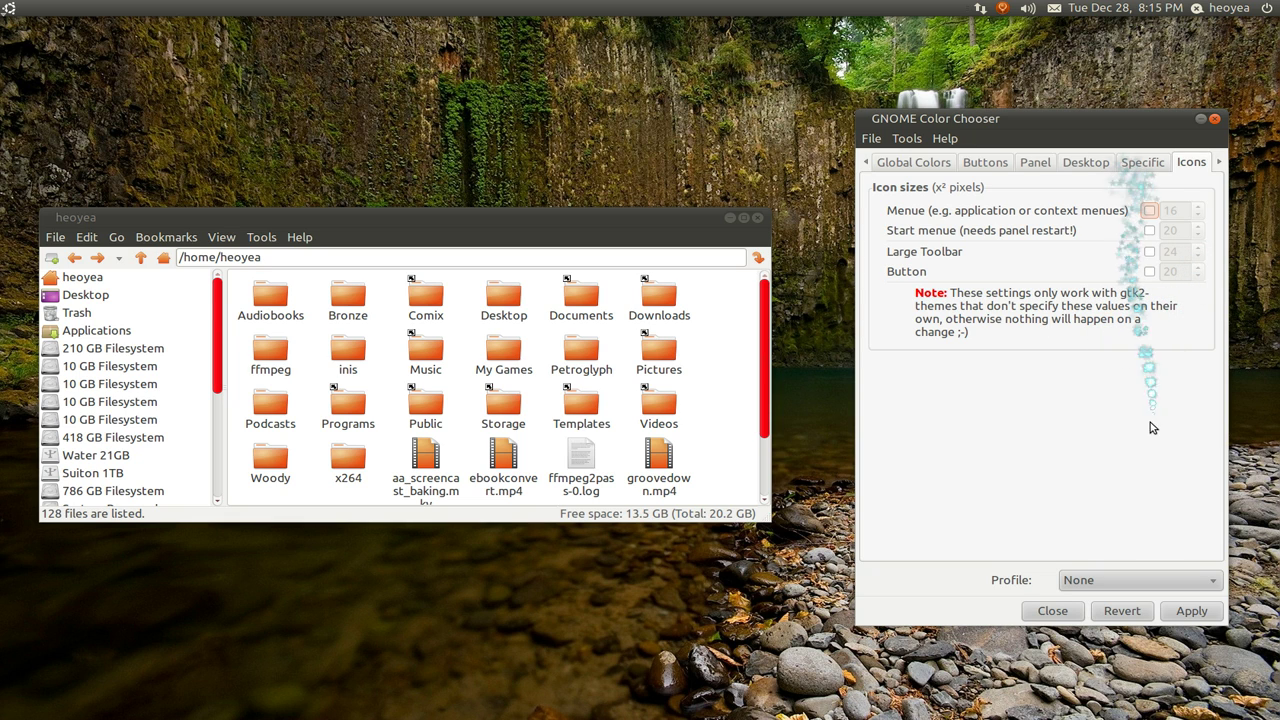
Enable the global engine, view the available engines and the Crux preferences, and disable the global engine again.
{"action": "left_click", "coordinate": [1219, 163]}
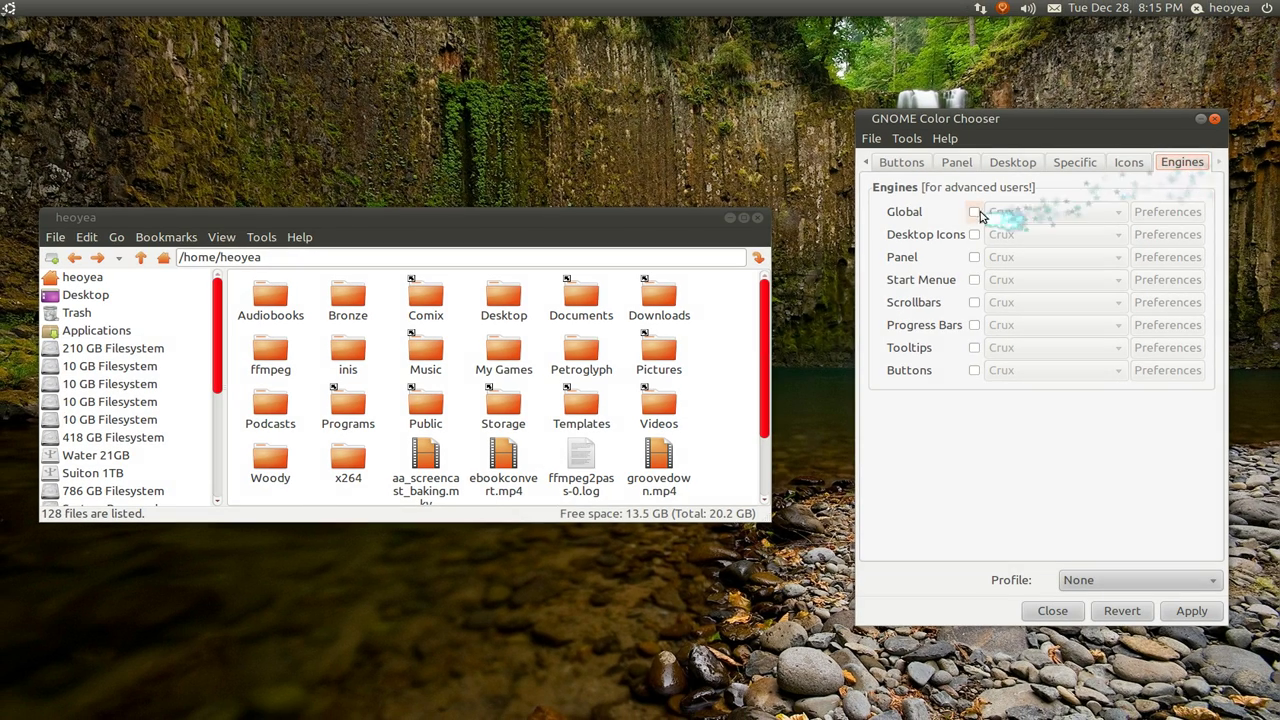
{"action": "left_click", "coordinate": [974, 212]}
{"action": "left_click", "coordinate": [1018, 213]}
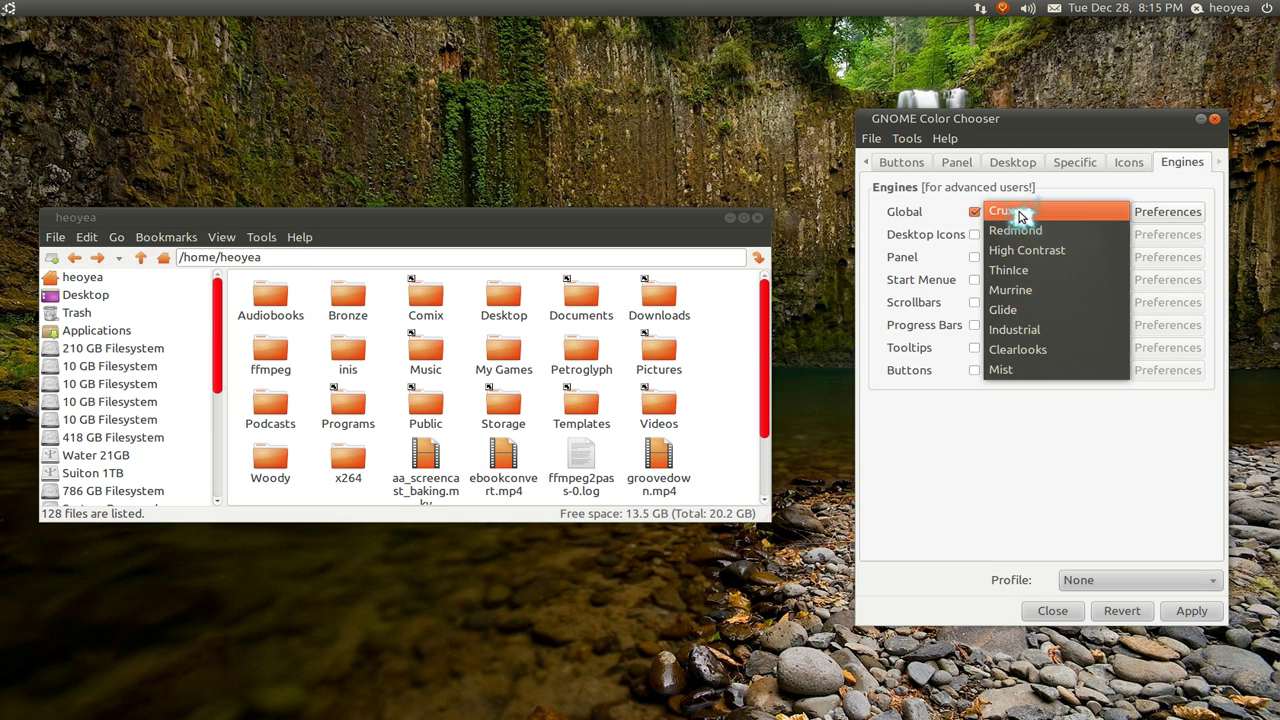
{"action": "left_click", "coordinate": [1110, 190]}
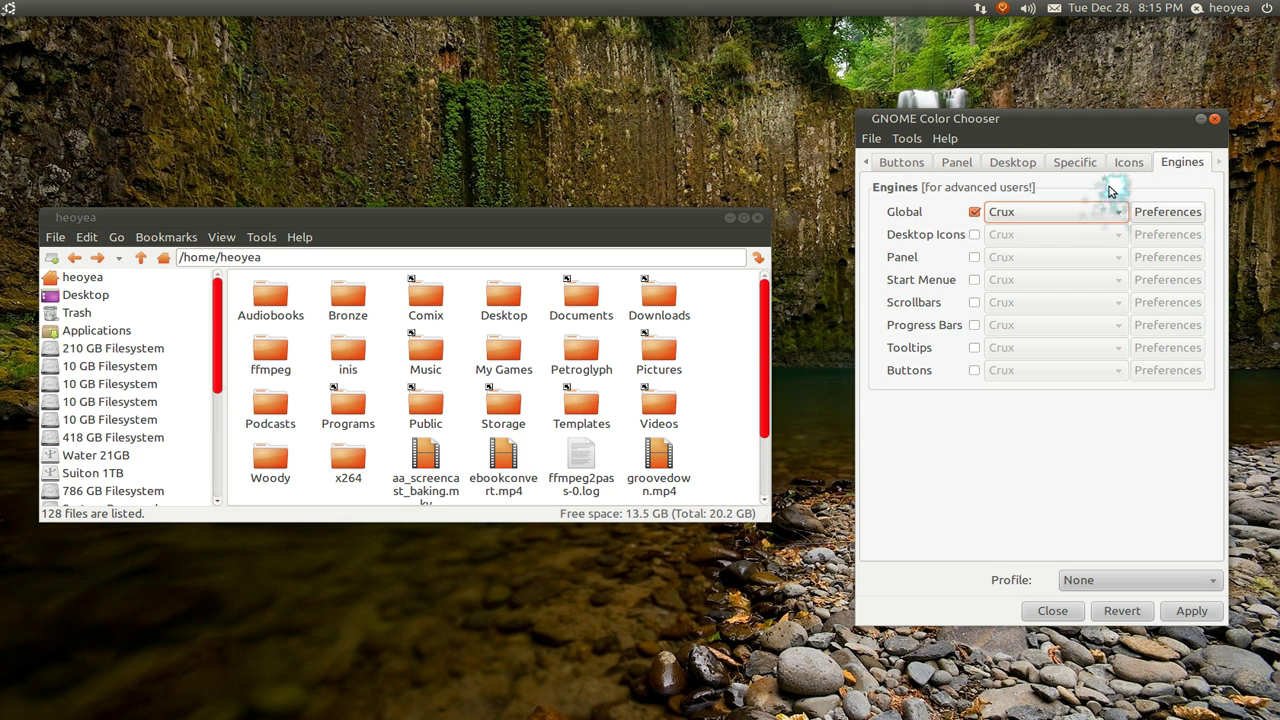
{"action": "left_click", "coordinate": [1155, 211]}
{"action": "left_click_drag", "start_coordinate": [1074, 220], "coordinate": [916, 252]}
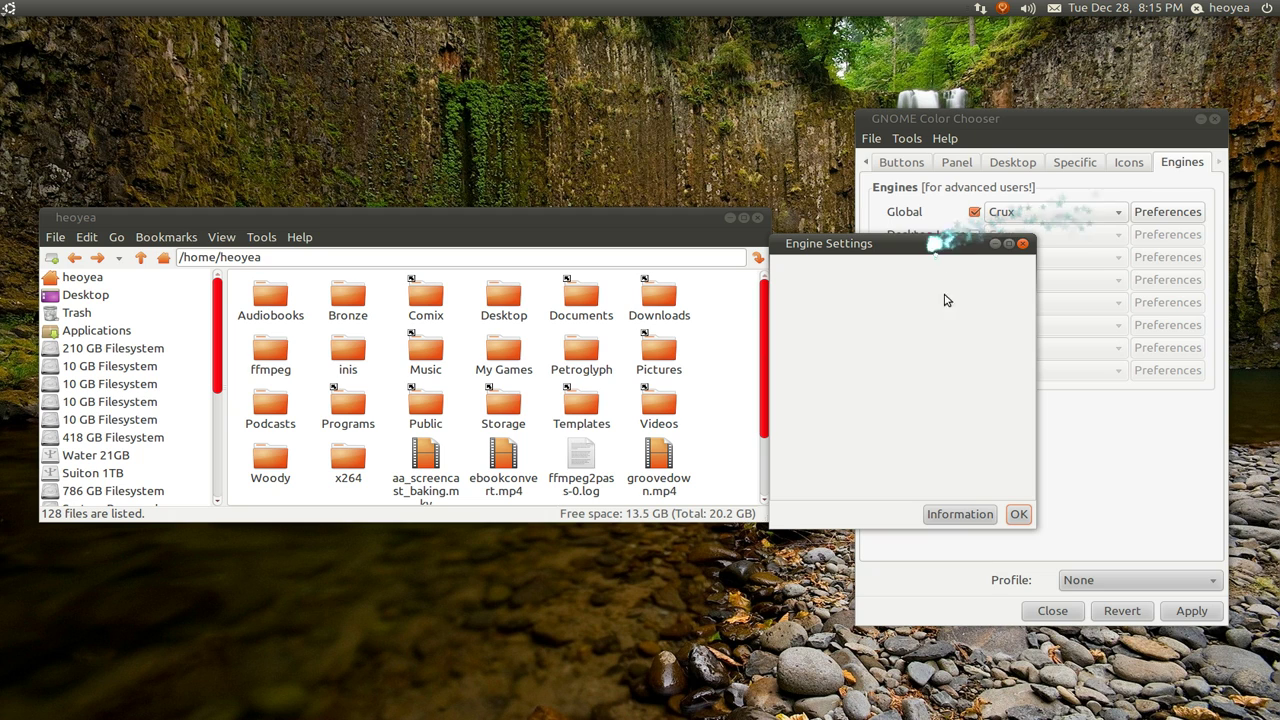
{"action": "left_click", "coordinate": [1023, 245]}
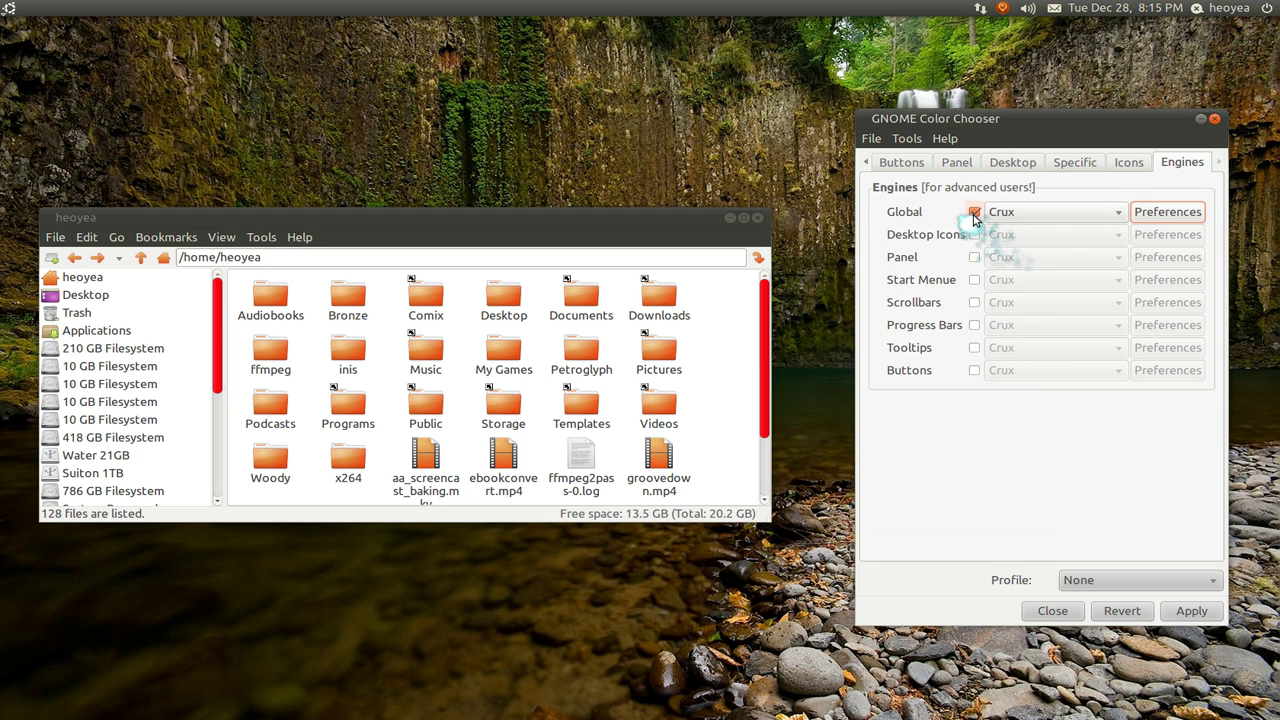
{"action": "left_click", "coordinate": [974, 214]}
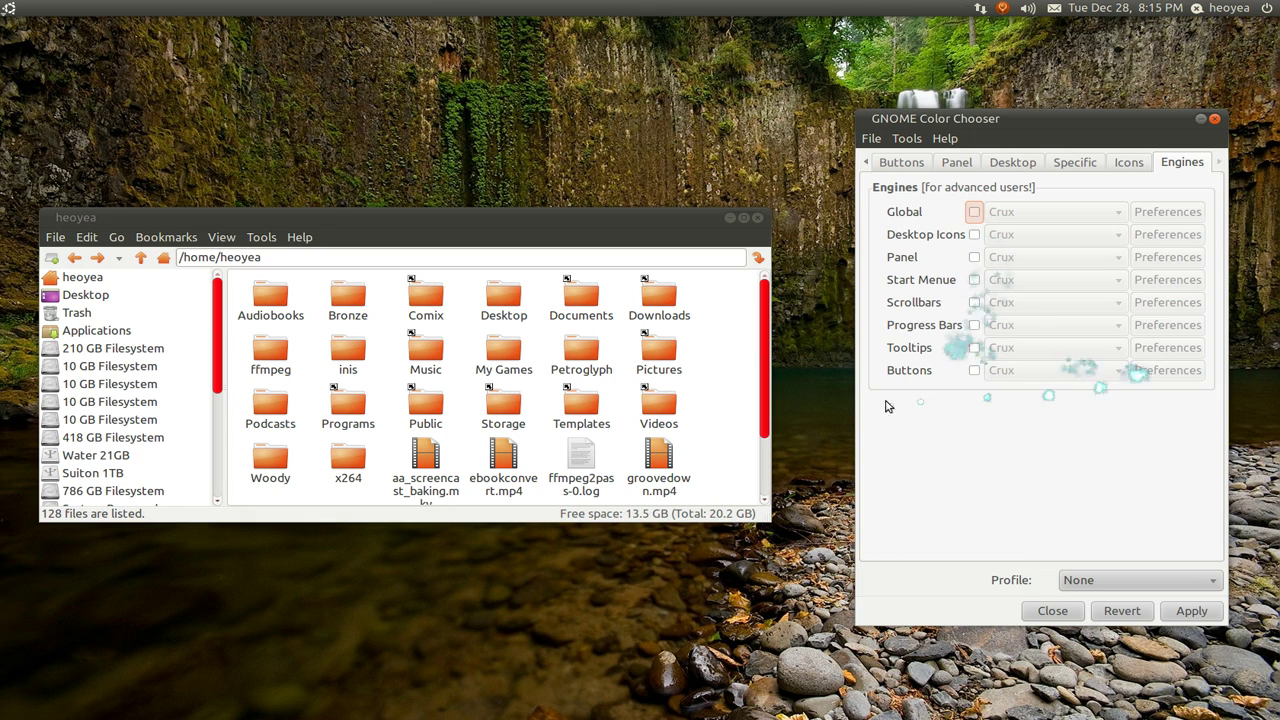
Look at the Engine Schema Validator, close it, and view the available file commands for saving and exporting.
{"action": "left_click", "coordinate": [908, 138]}
{"action": "left_click", "coordinate": [920, 153]}
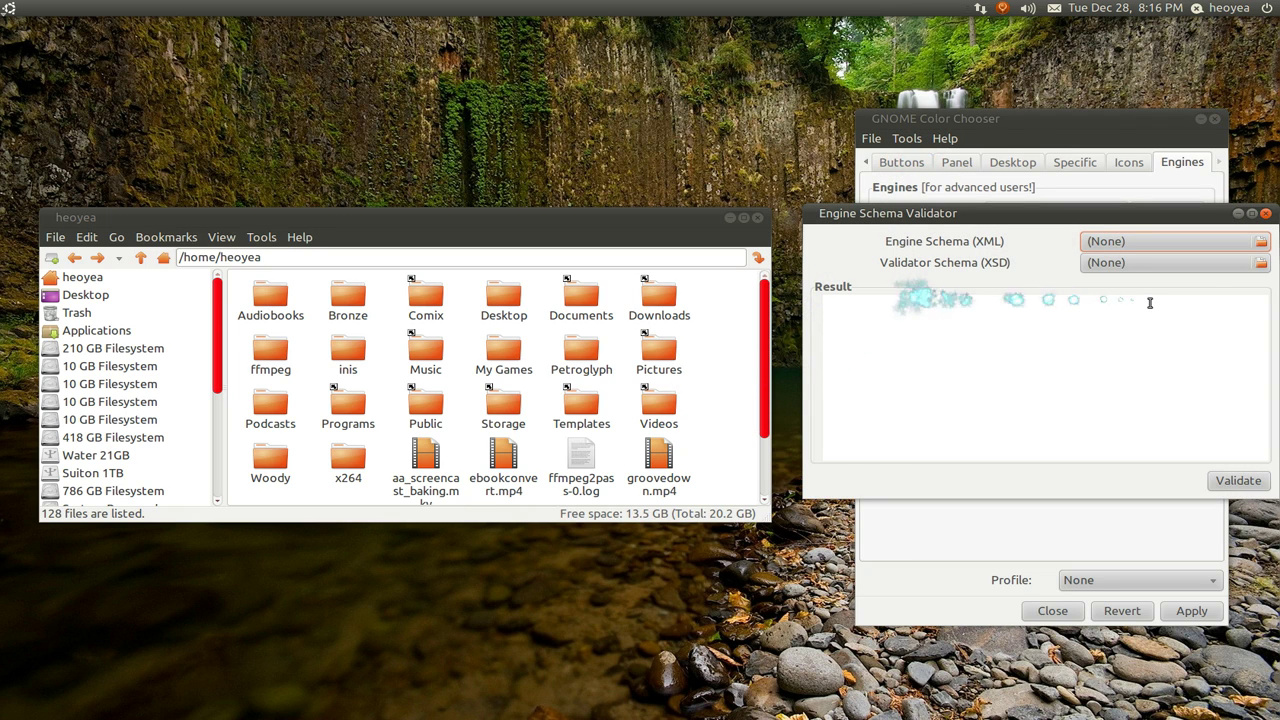
{"action": "left_click", "coordinate": [1266, 213]}
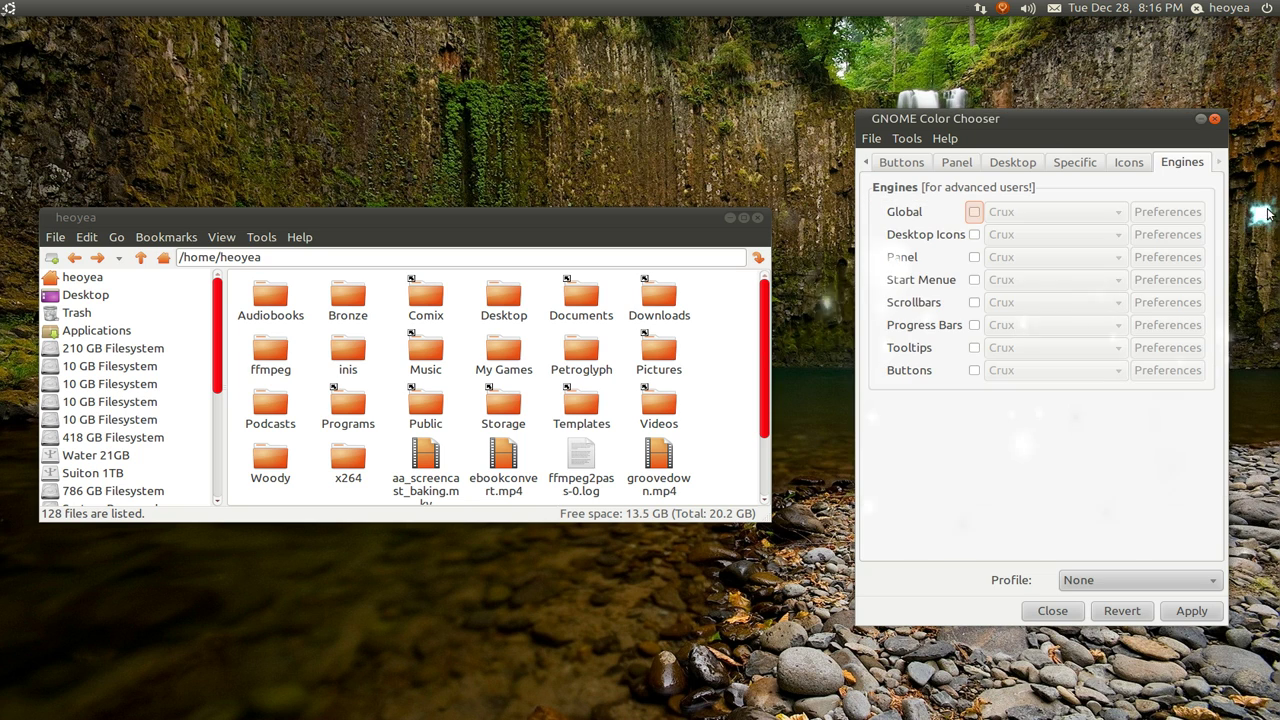
{"action": "left_click", "coordinate": [906, 138]}
{"action": "mouse_move", "coordinate": [878, 141]}
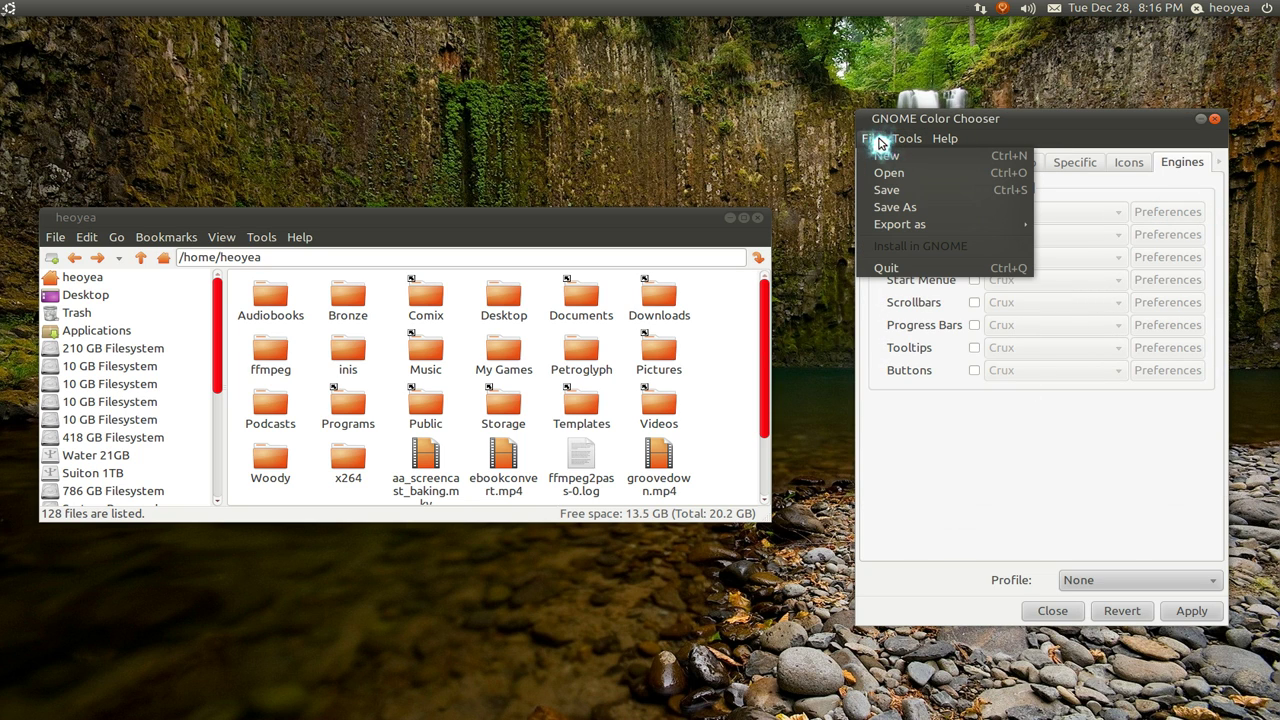
{"action": "left_click", "coordinate": [961, 424]}
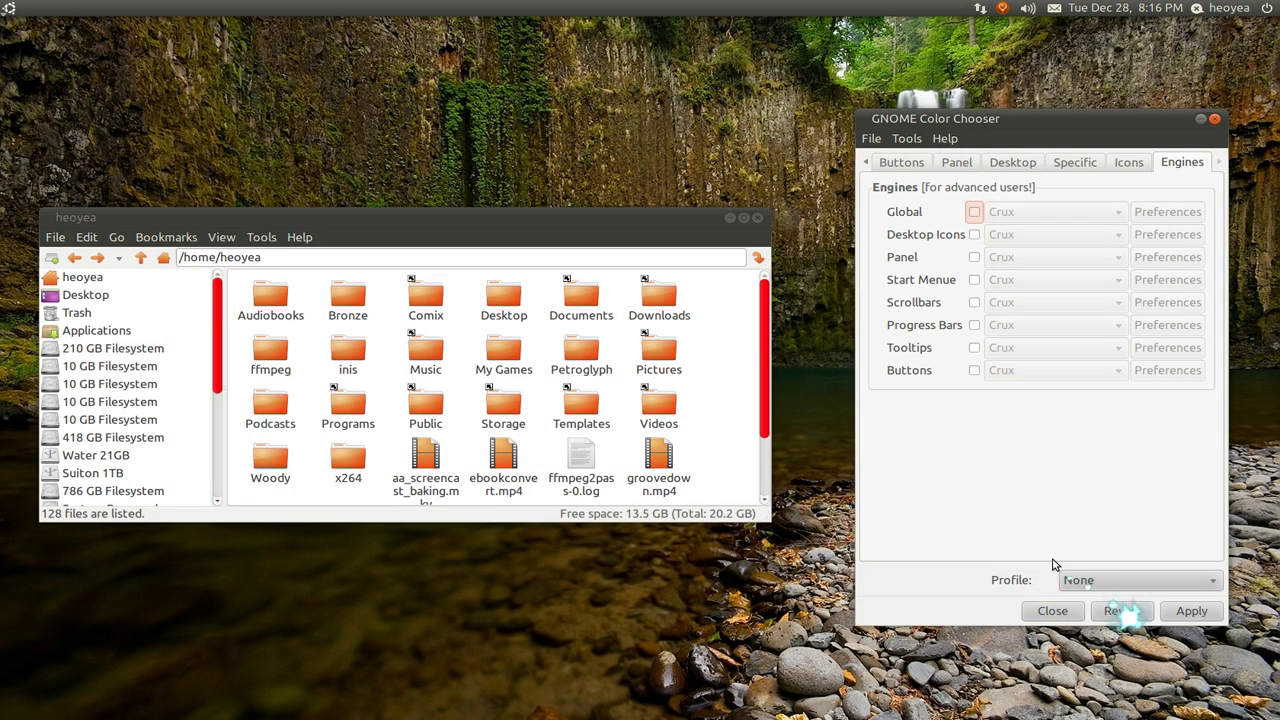
Revert the colour changes and close both the colour chooser and the file manager.
{"action": "left_click", "coordinate": [1122, 611]}
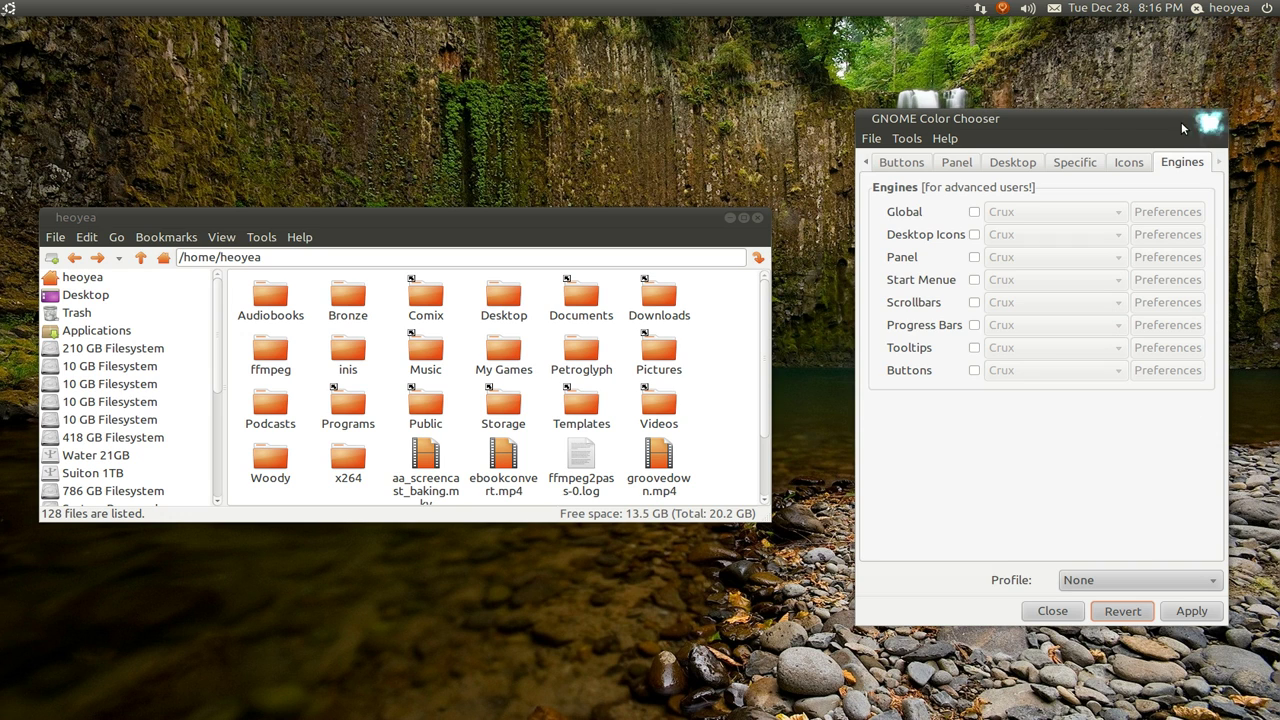
{"action": "left_click", "coordinate": [1212, 119]}
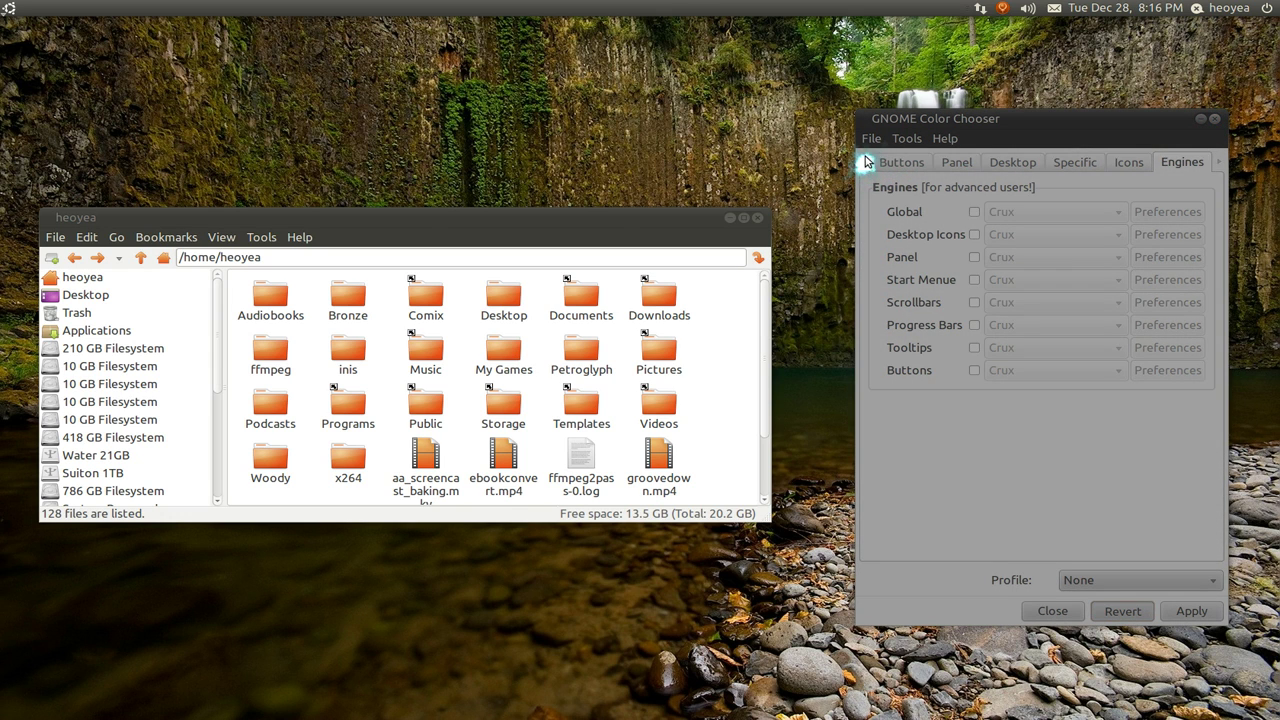
{"action": "left_click", "coordinate": [866, 162]}
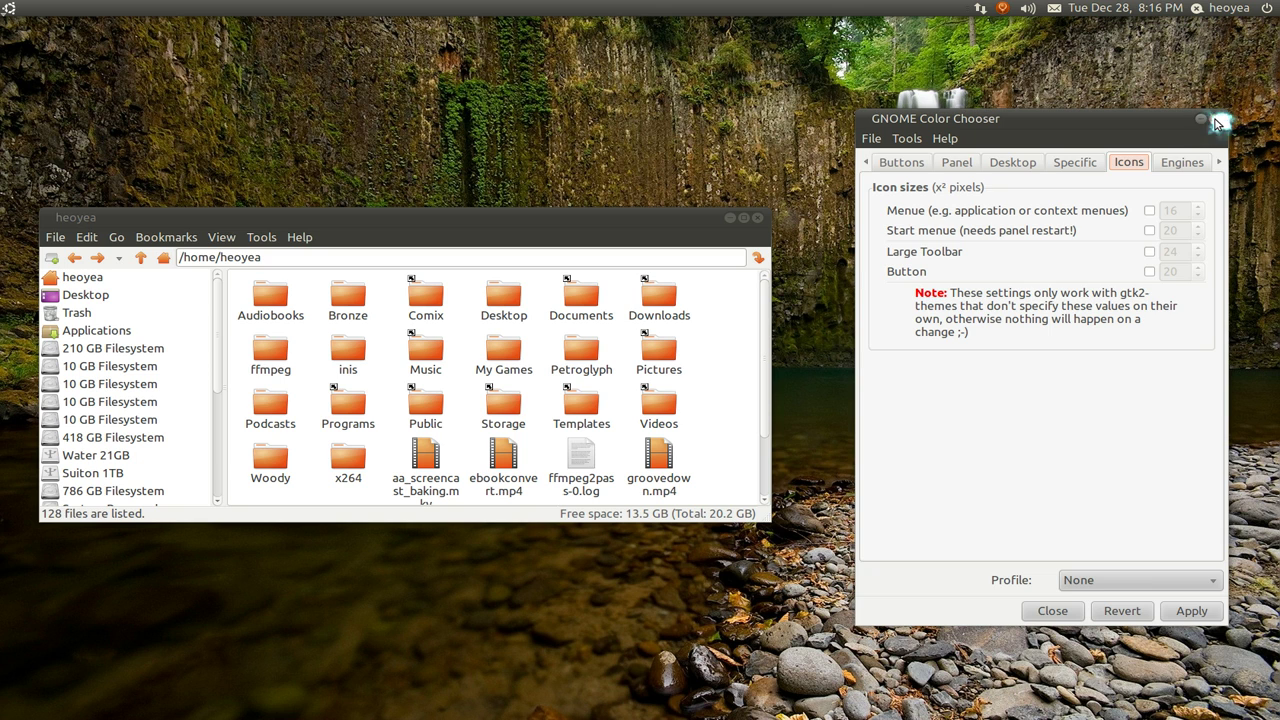
{"action": "left_click", "coordinate": [1215, 120]}
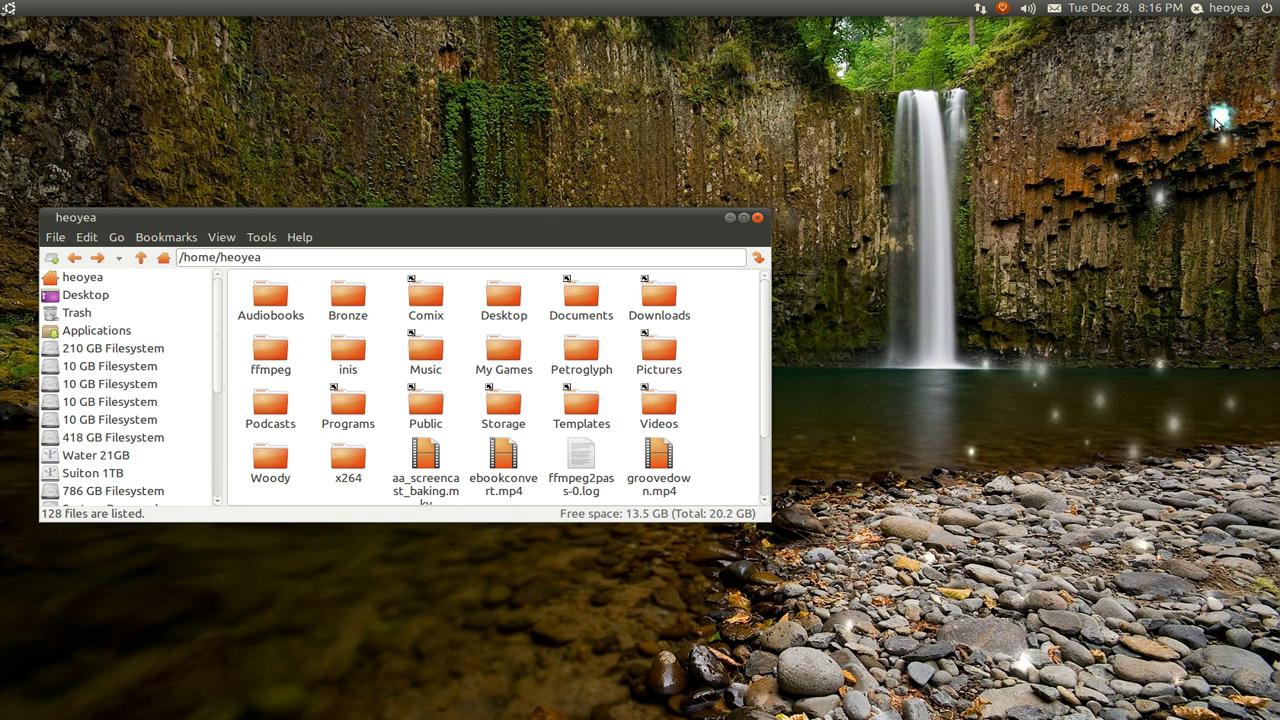
{"action": "left_click", "coordinate": [759, 215]}
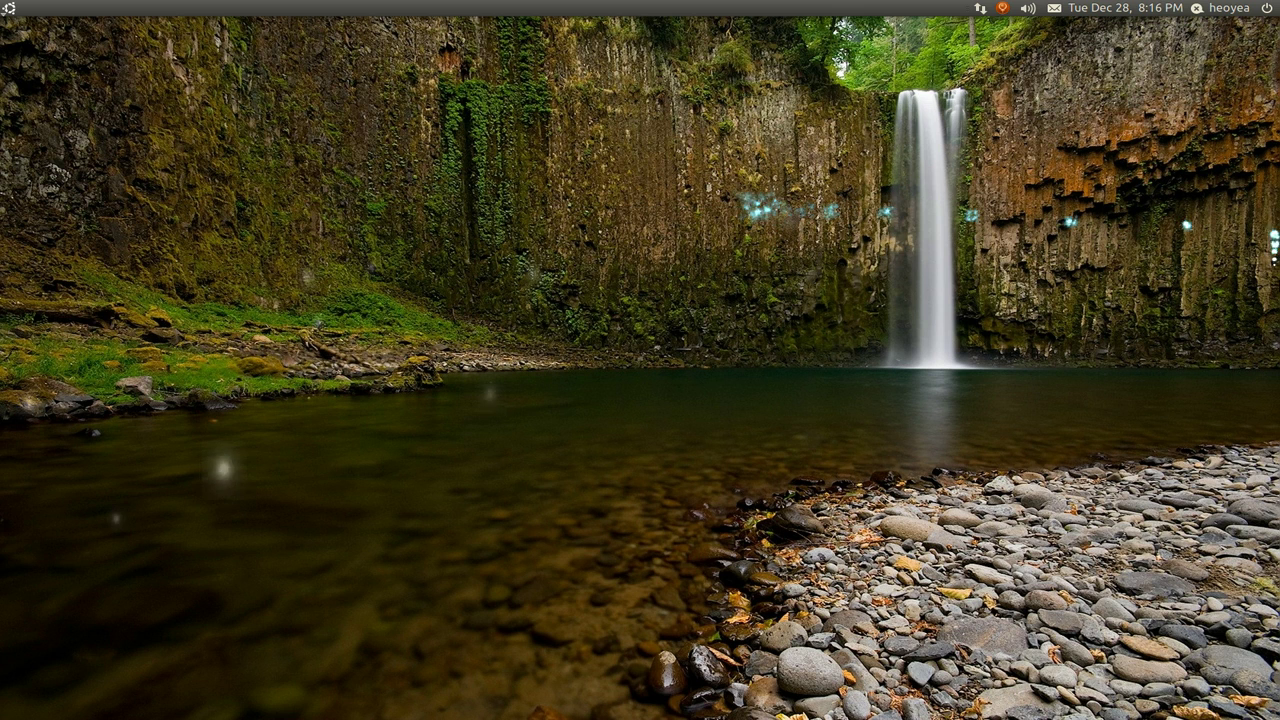